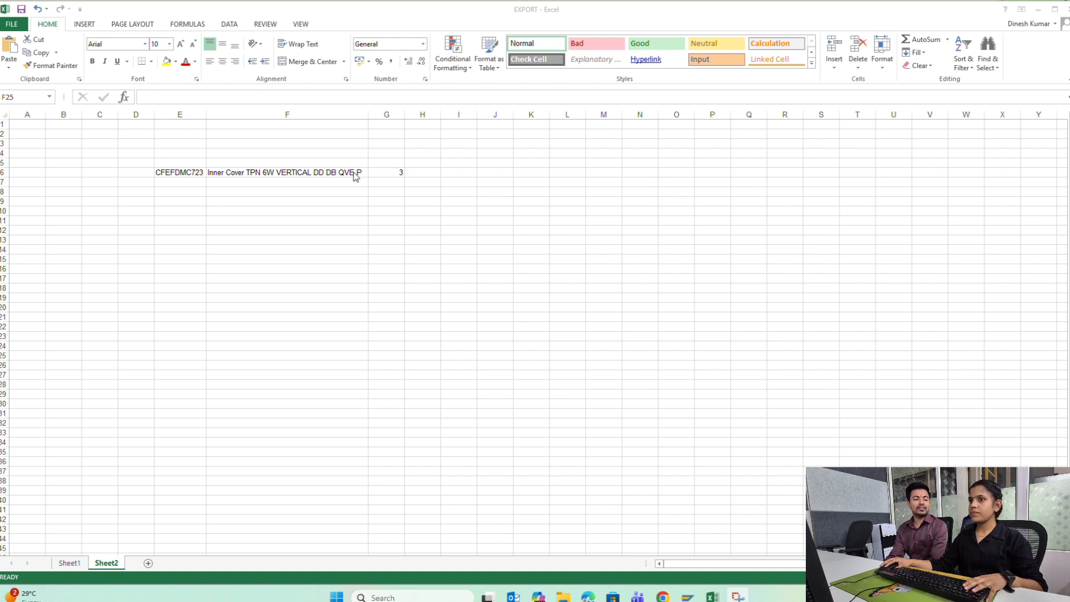
- Copy the material code CFEFDMC723 from cell E6 of Sheet2
click(249, 174)
click(204, 179)
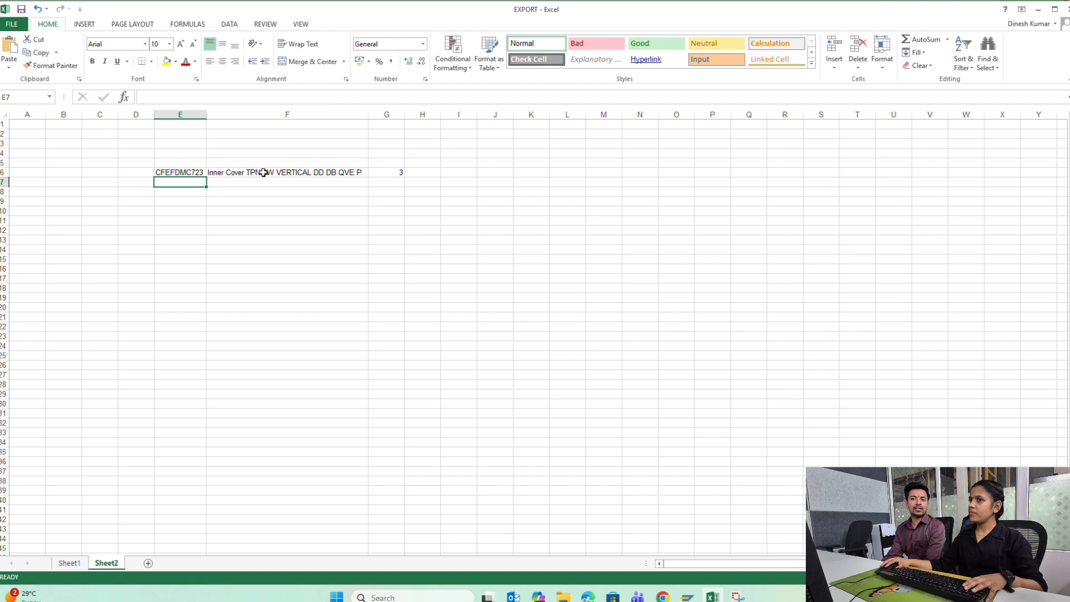
click(263, 173)
click(197, 173)
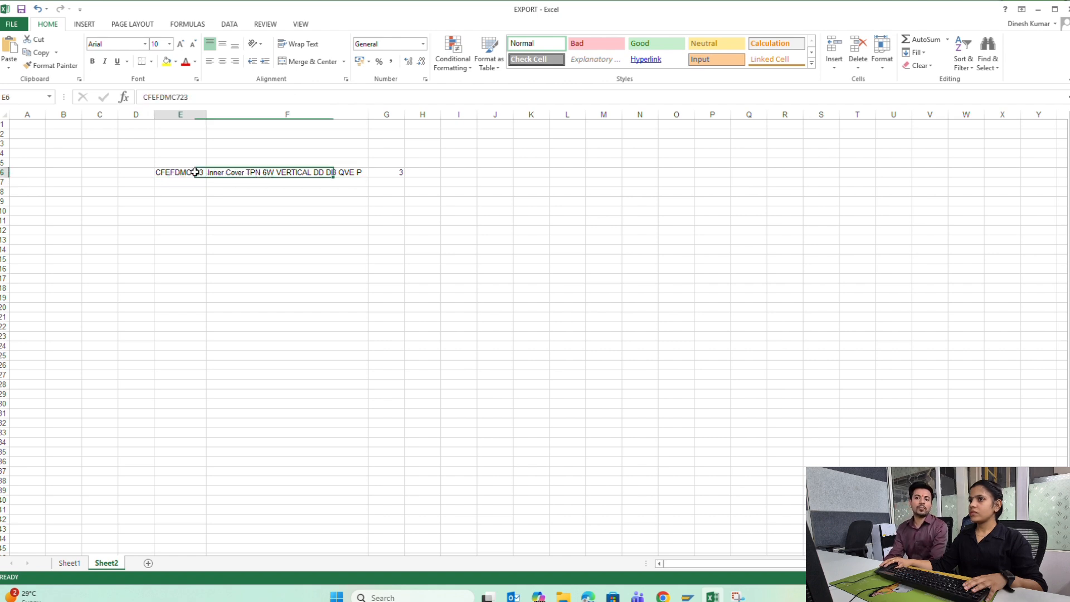
click(267, 172)
click(198, 172)
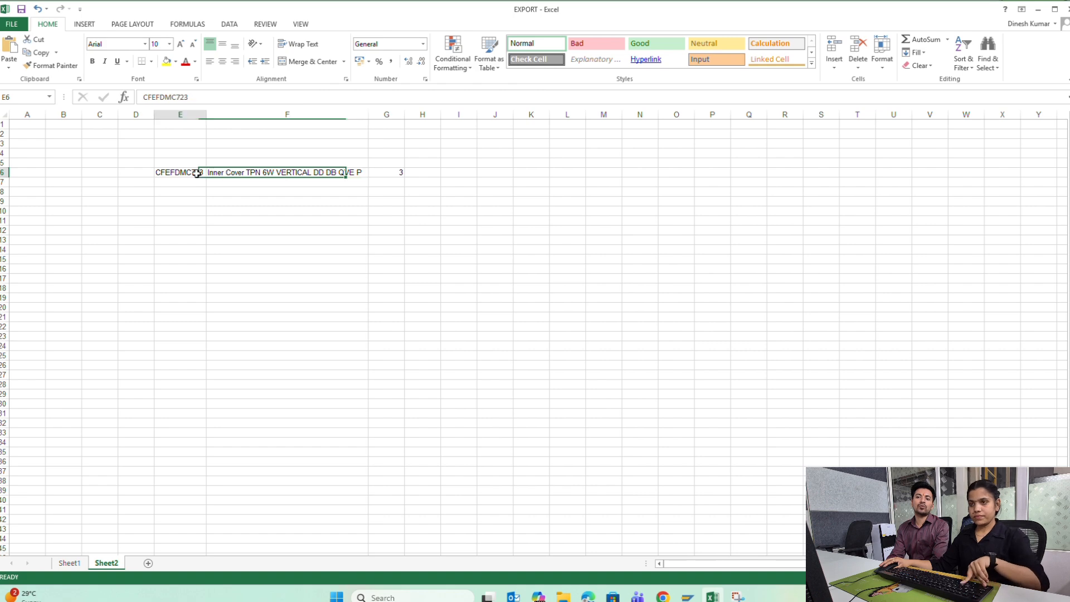
key(ctrl+c)
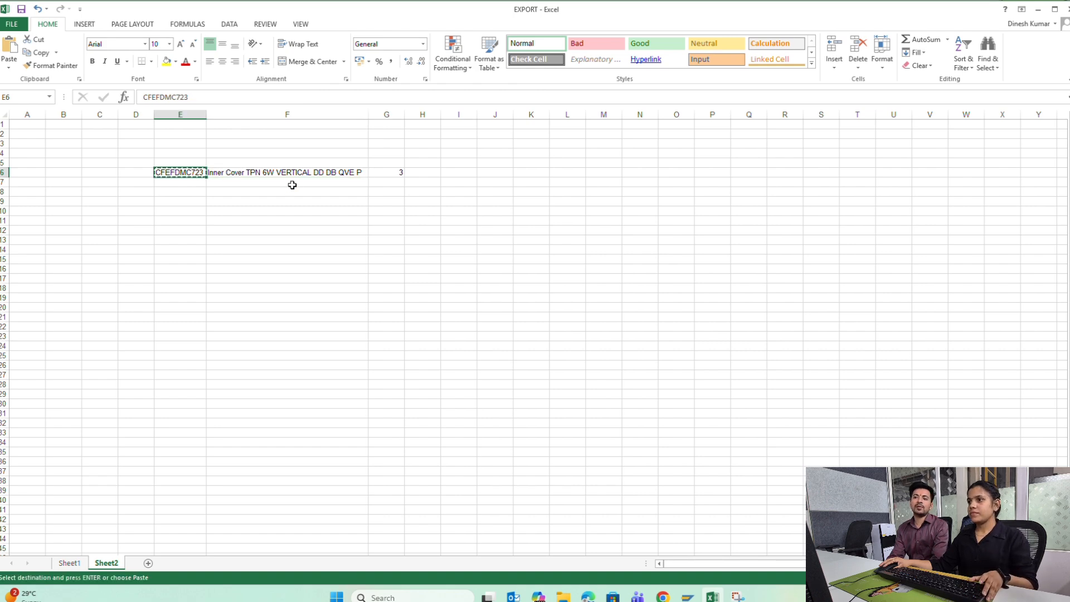
- Switch to SAP and run MMBE for material CFEFDMC723 in plant 1083 to check its quality inspection stock in the paint shop
key(alt+Tab)
key(alt+Tab)
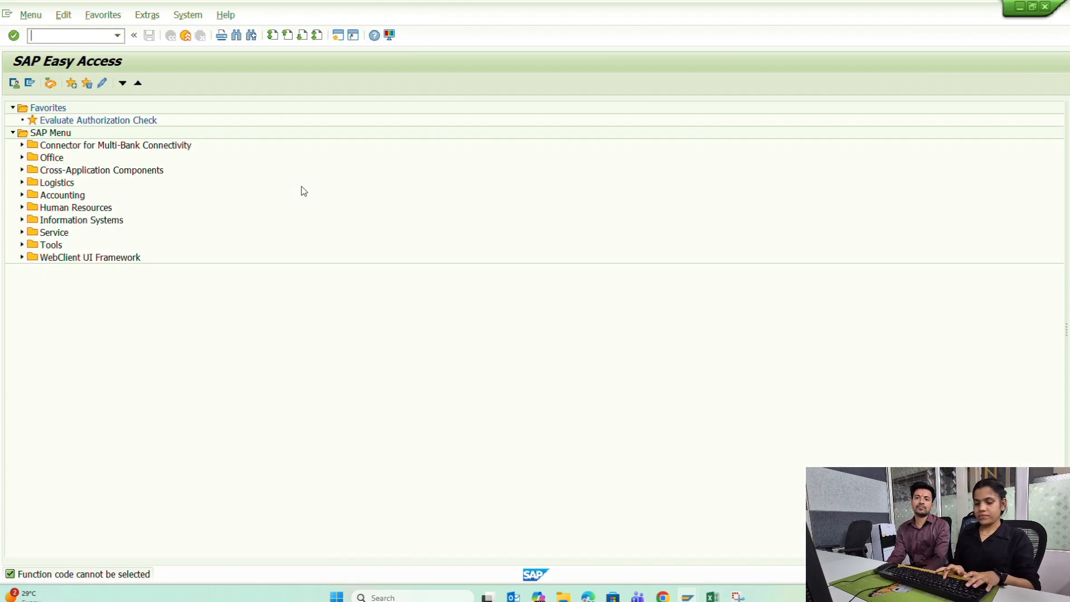
text(mmbe)
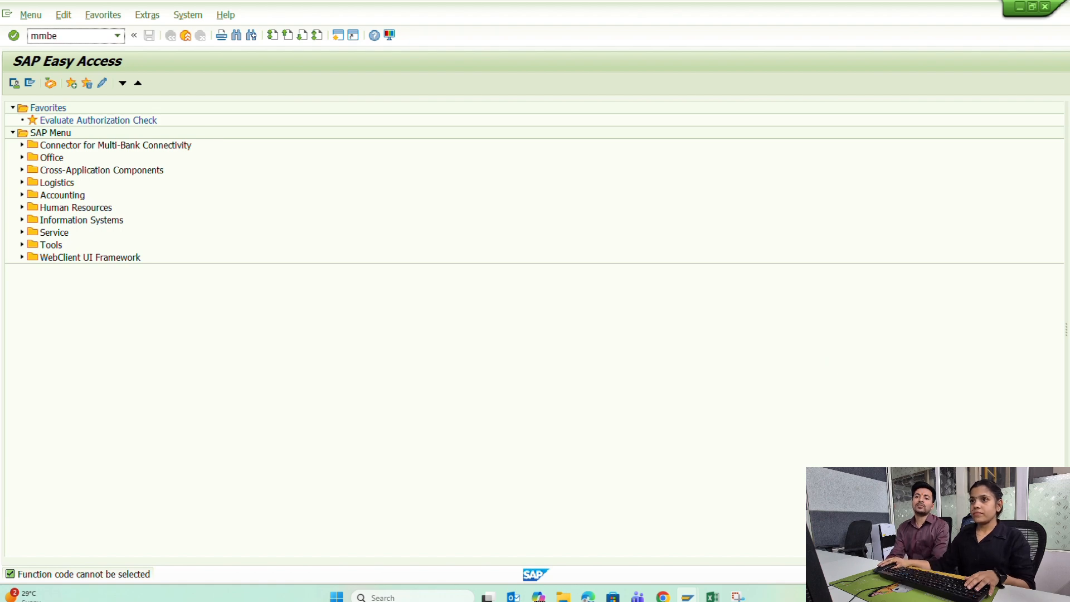
key(Return)
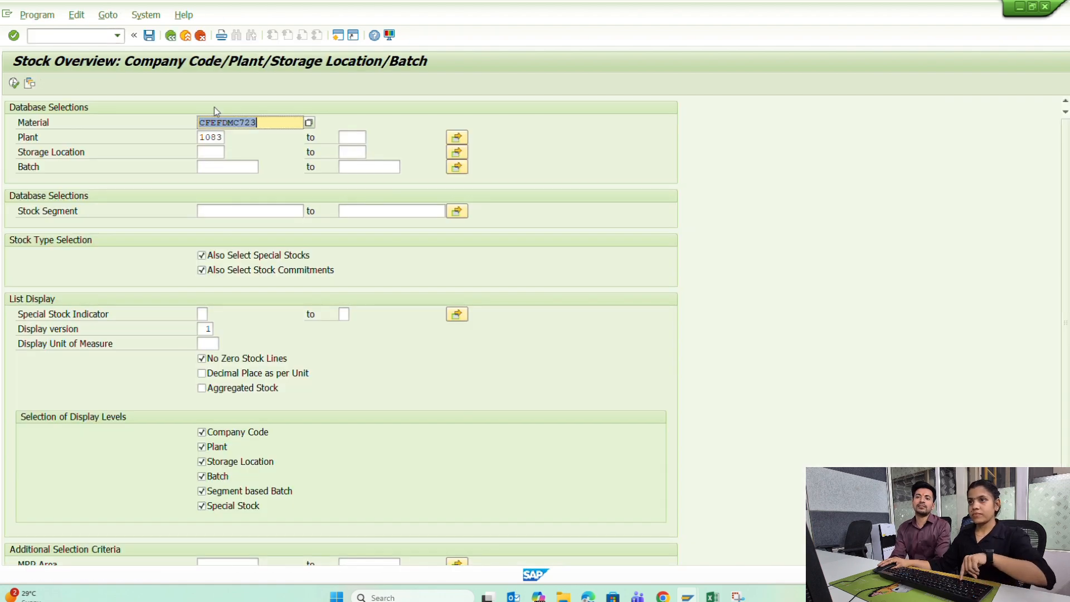
key(ctrl+v)
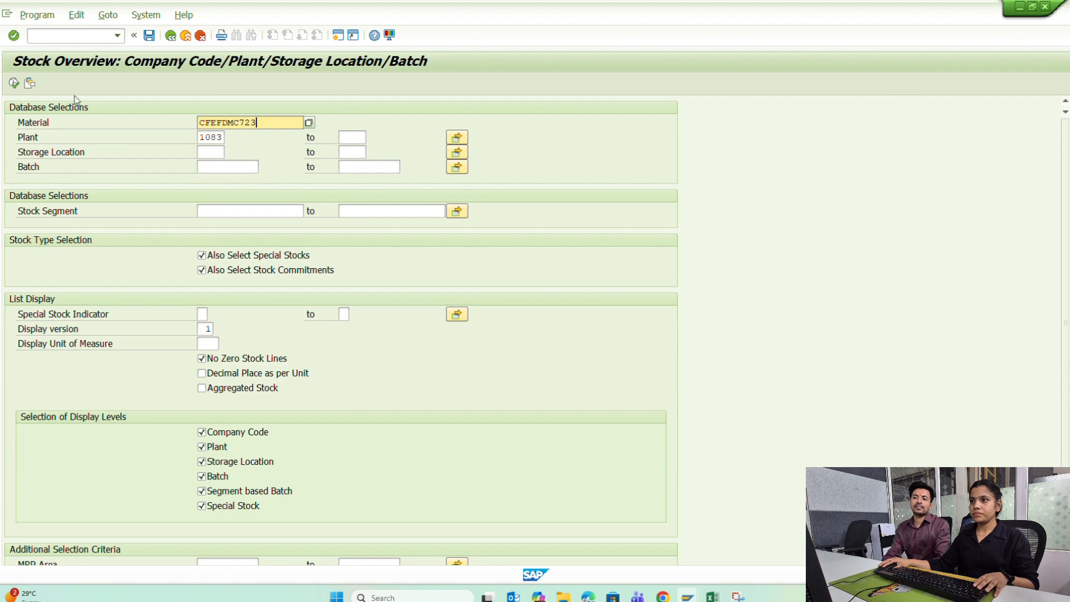
click(14, 83)
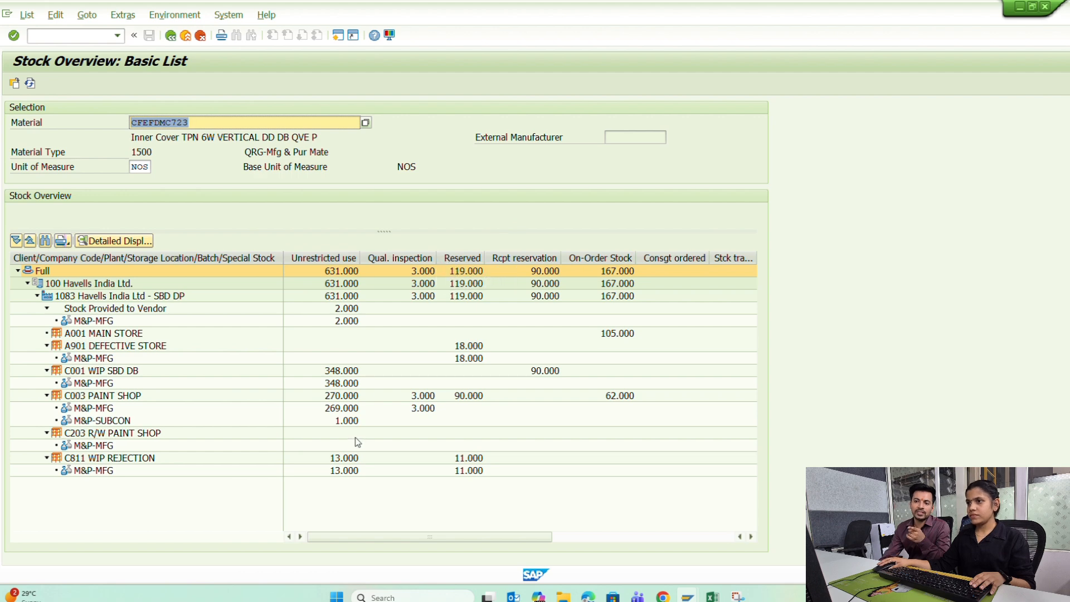
click(427, 301)
click(432, 409)
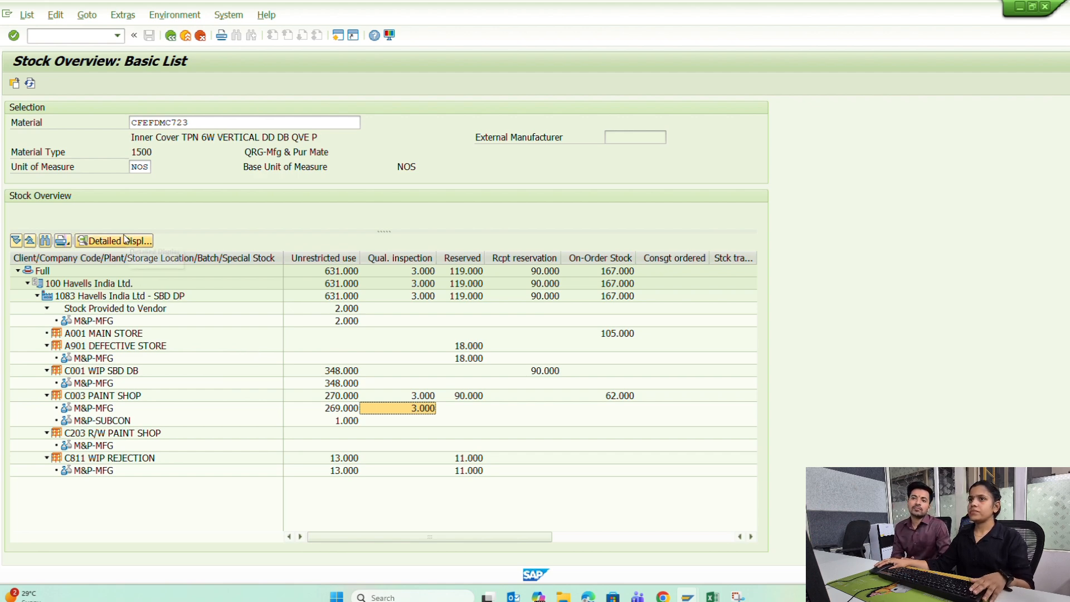
- Leave the stock overview and start transaction QA32 for inspection lot selection
click(170, 36)
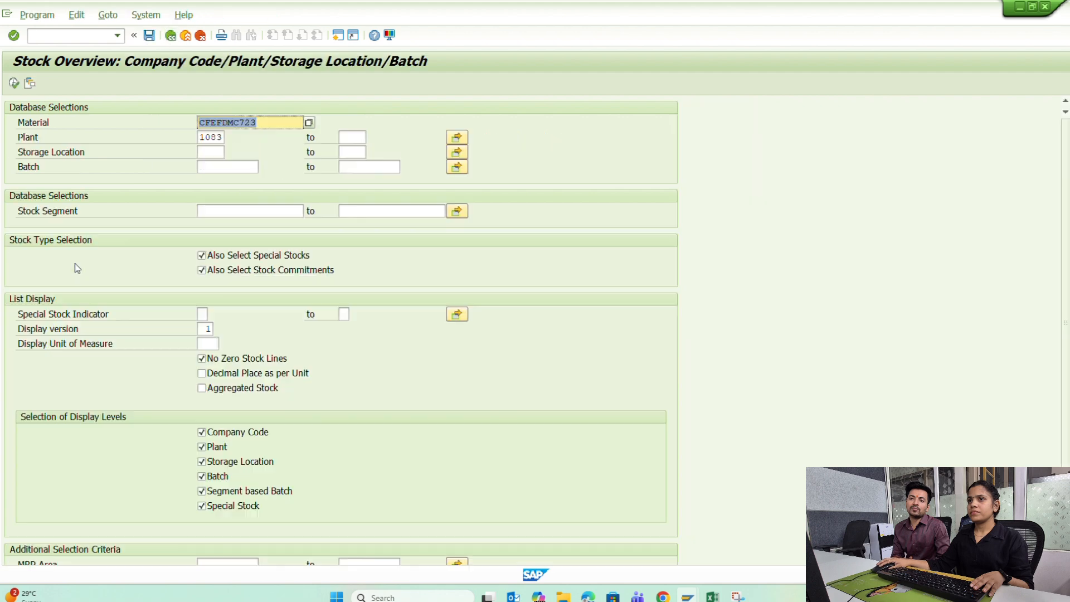
click(171, 36)
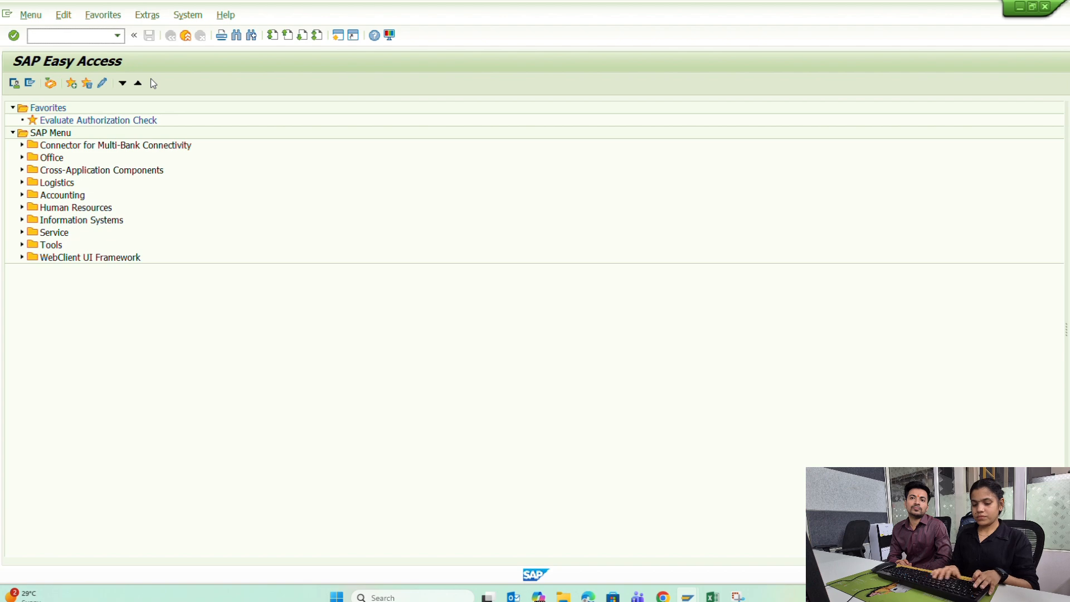
text(qa32)
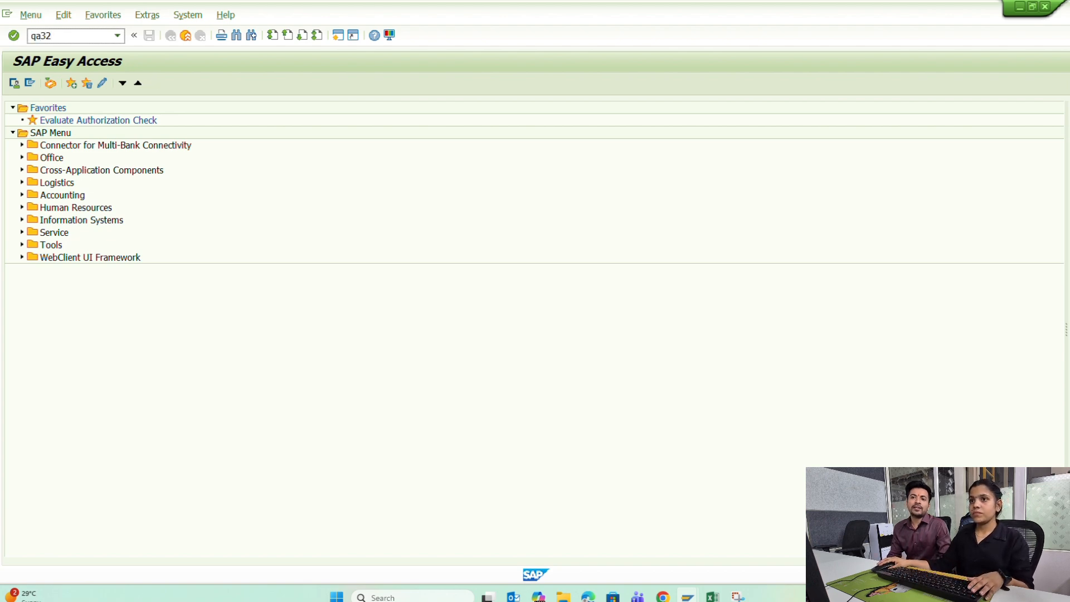
key(Return)
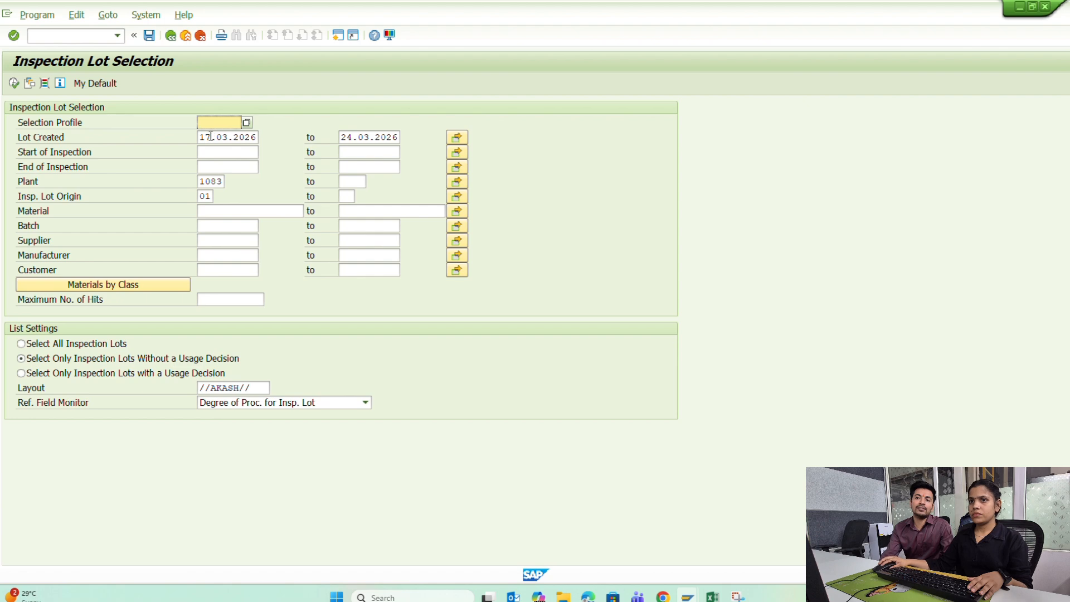
- Restrict the inspection lot selection to plant 1083 and inspection lot origin 04
click(223, 182)
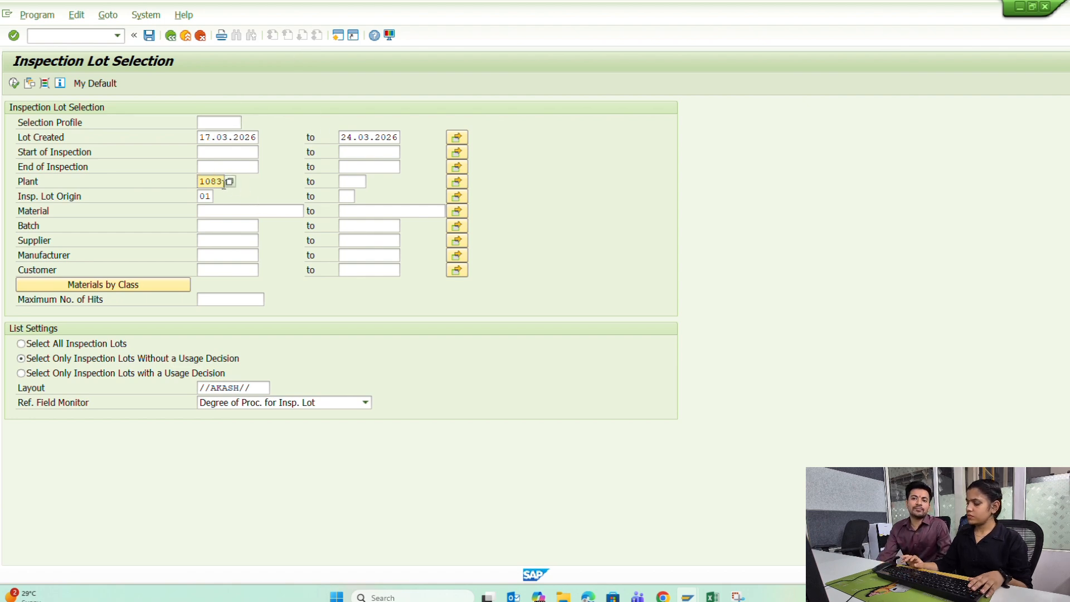
drag(223, 182, 170, 182)
text(10)
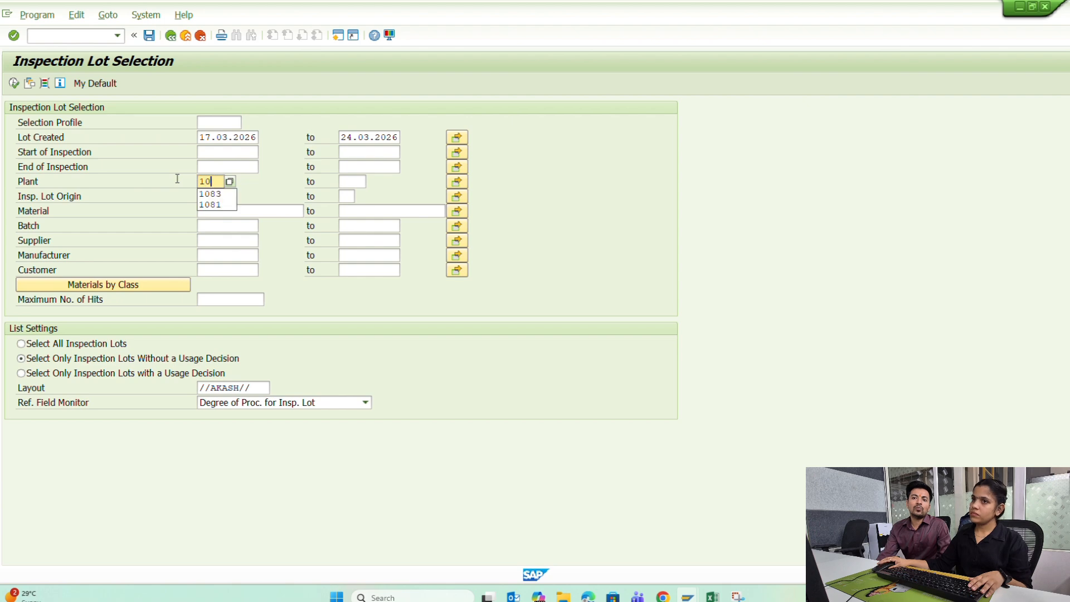
text(83)
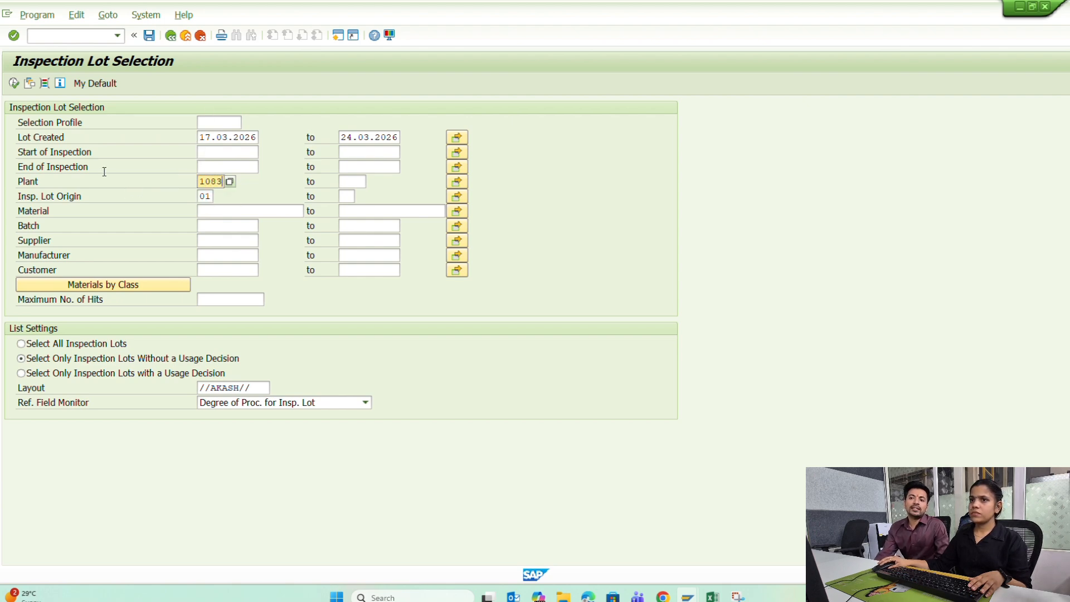
click(230, 155)
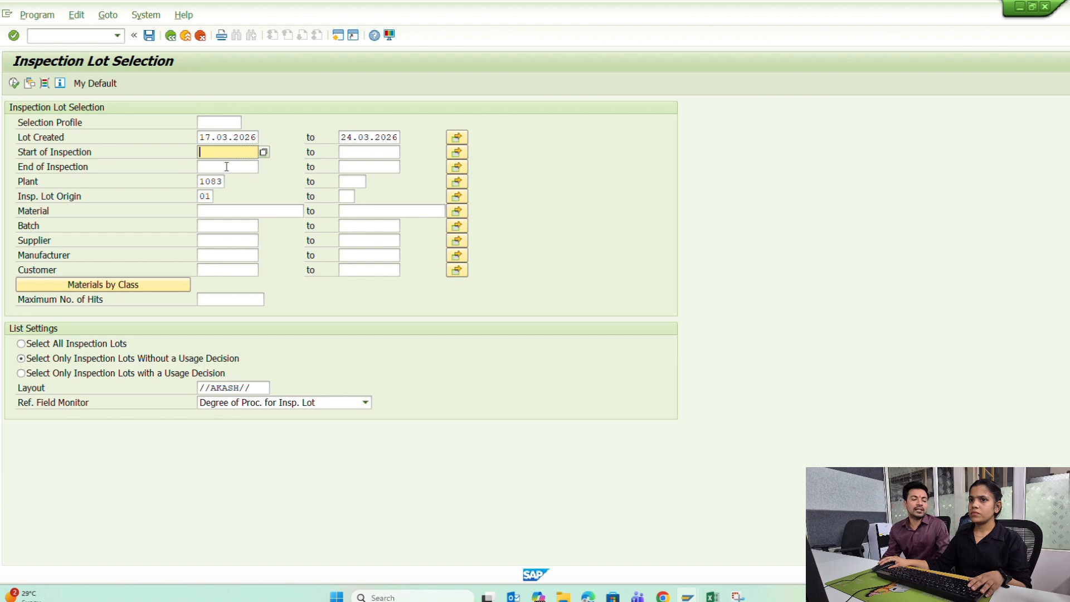
click(227, 167)
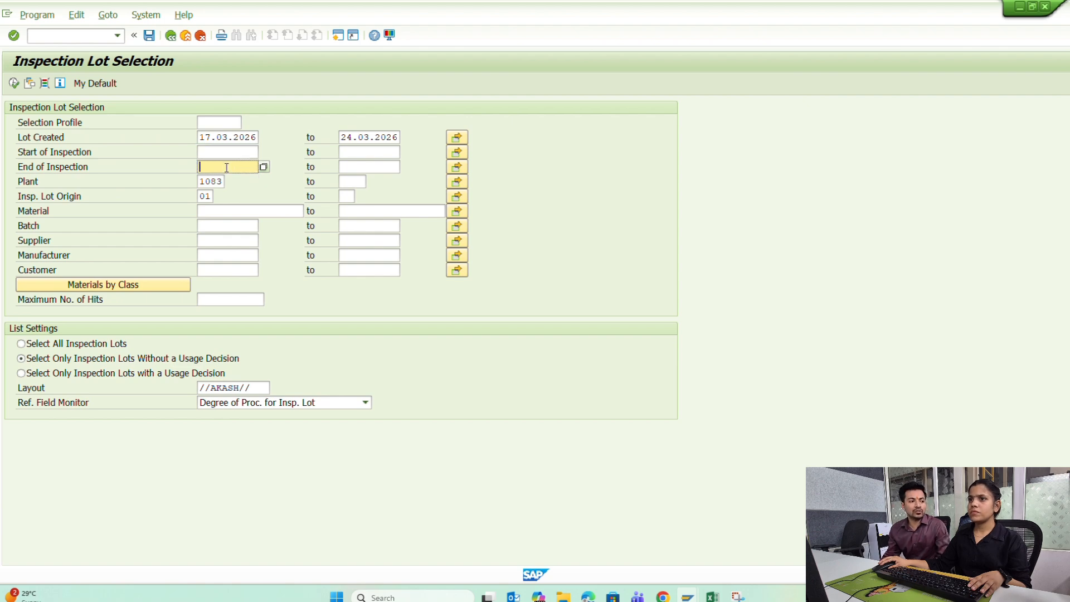
click(210, 198)
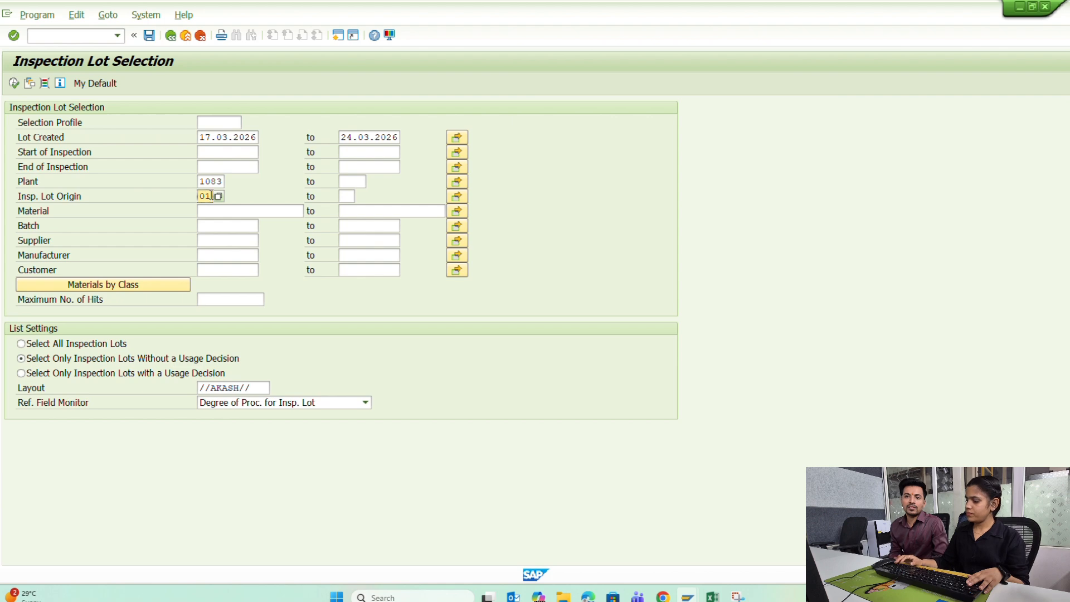
key(BackSpace)
text(4)
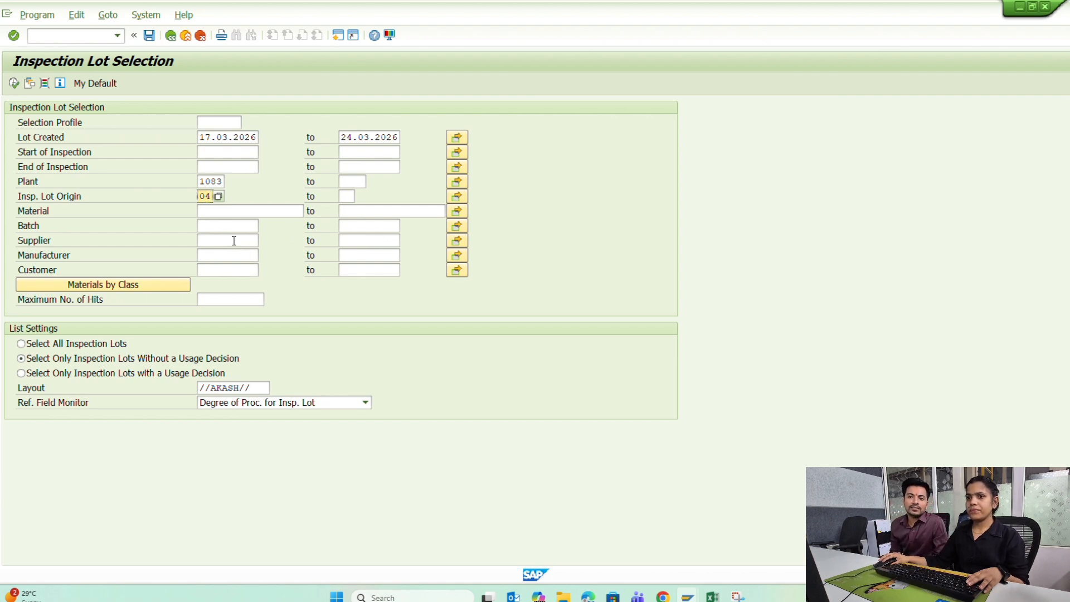
- Limit the list to inspection lots without a usage decision and execute the selection
click(118, 348)
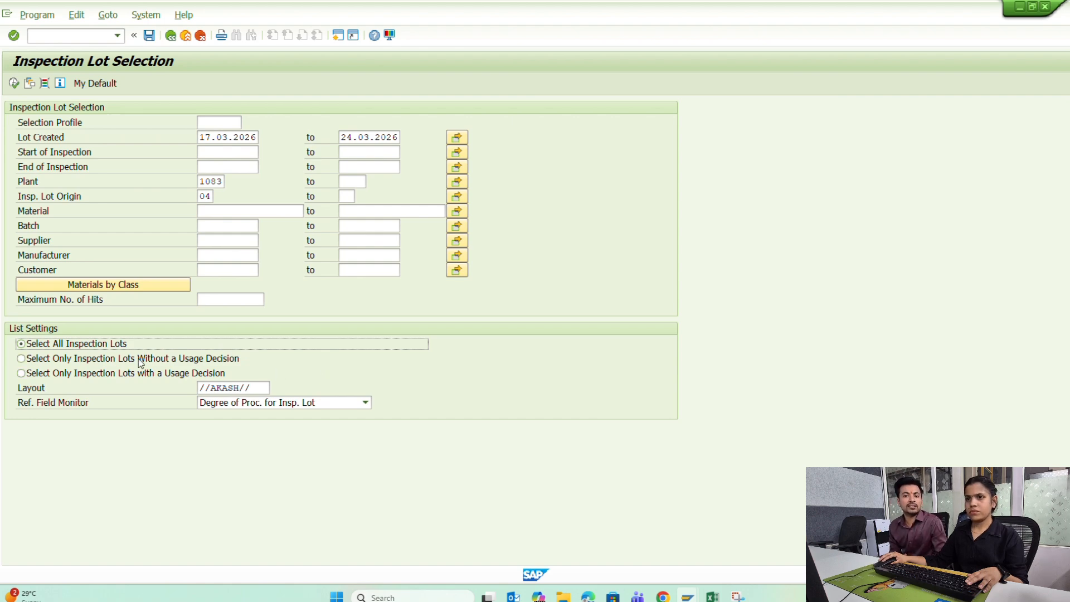
click(49, 361)
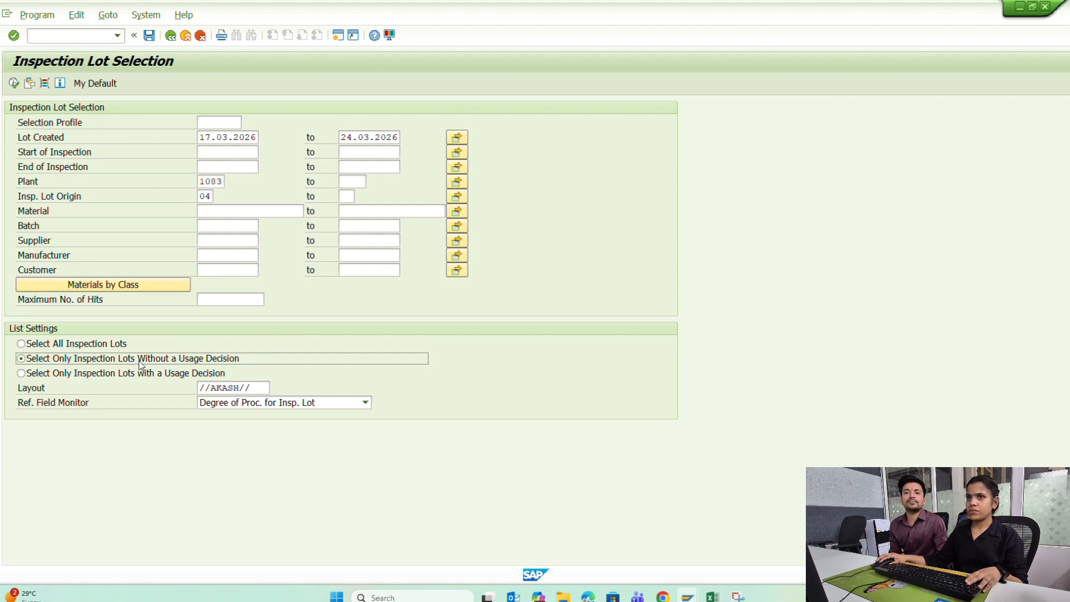
click(14, 83)
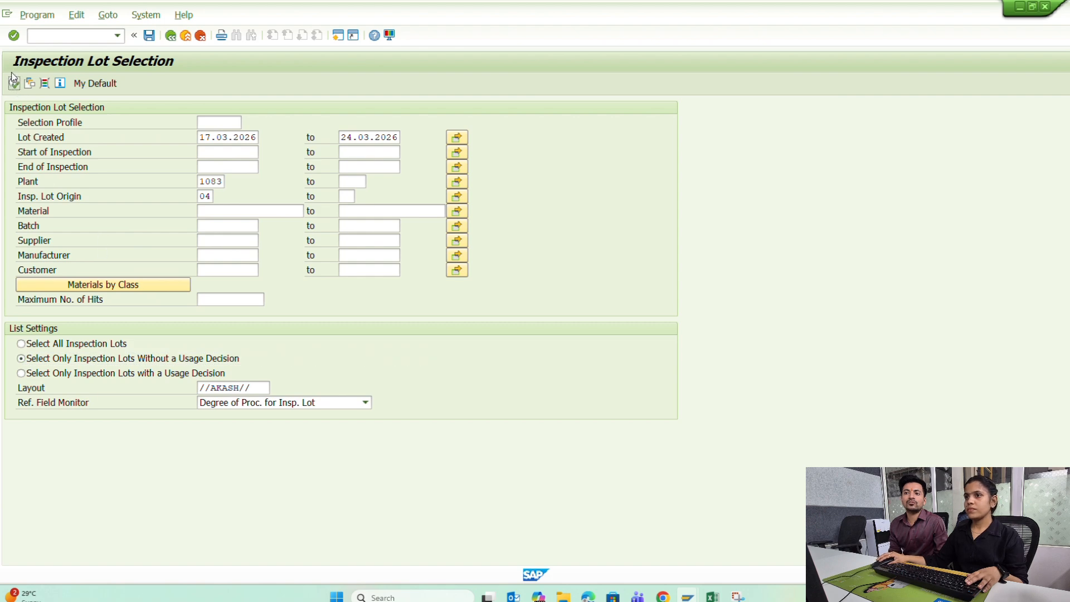
click(11, 84)
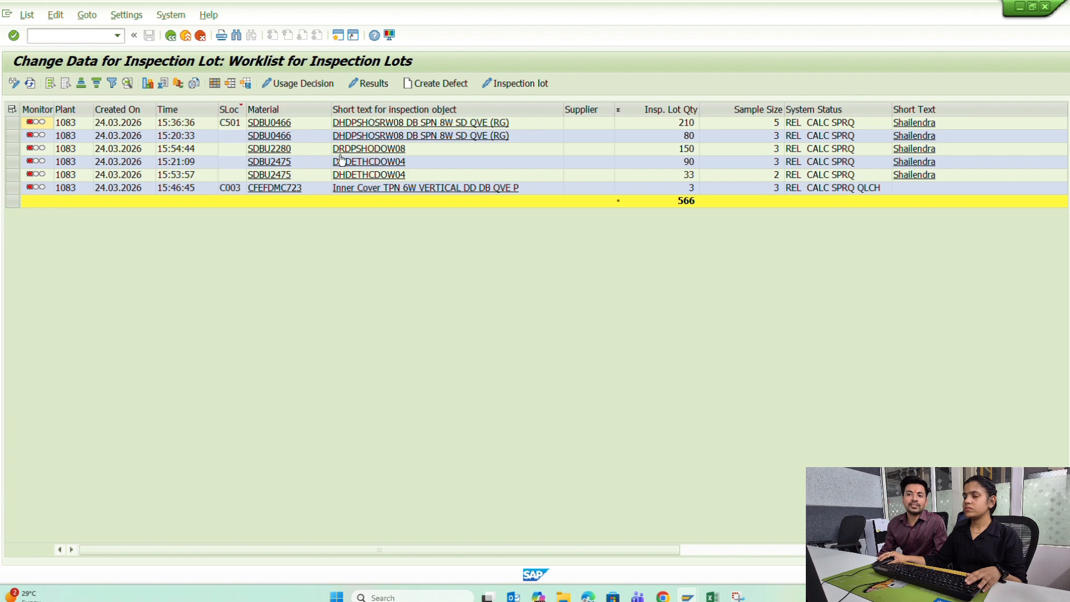
click(323, 188)
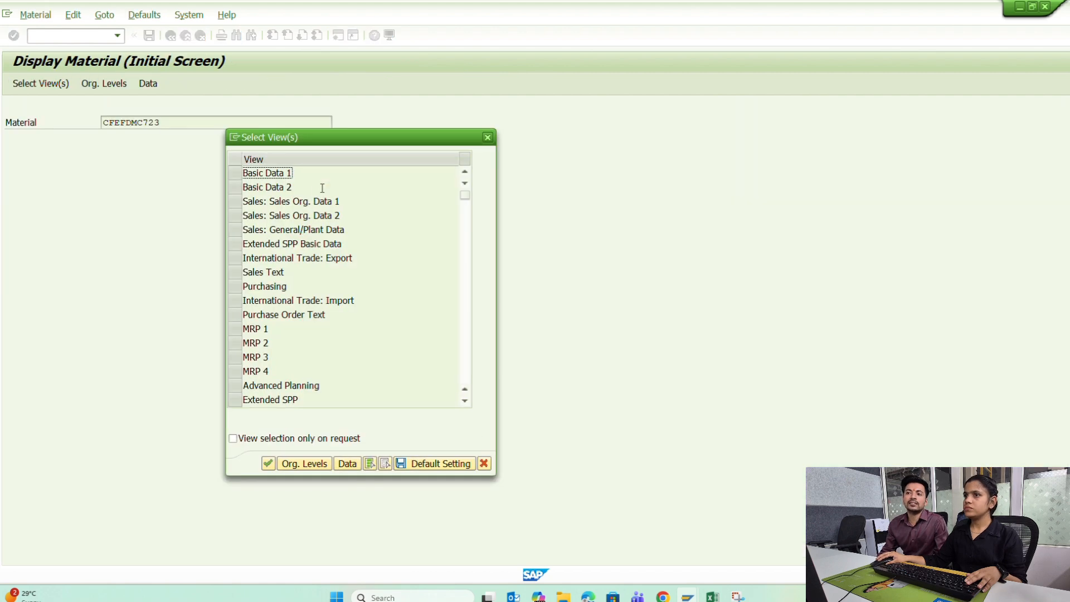
click(489, 138)
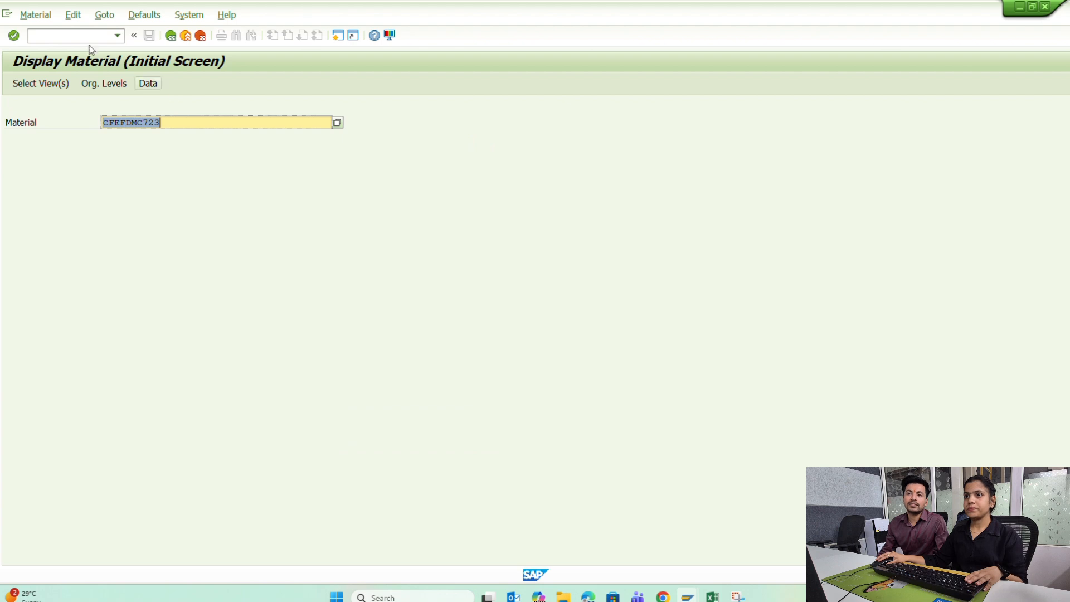
click(171, 37)
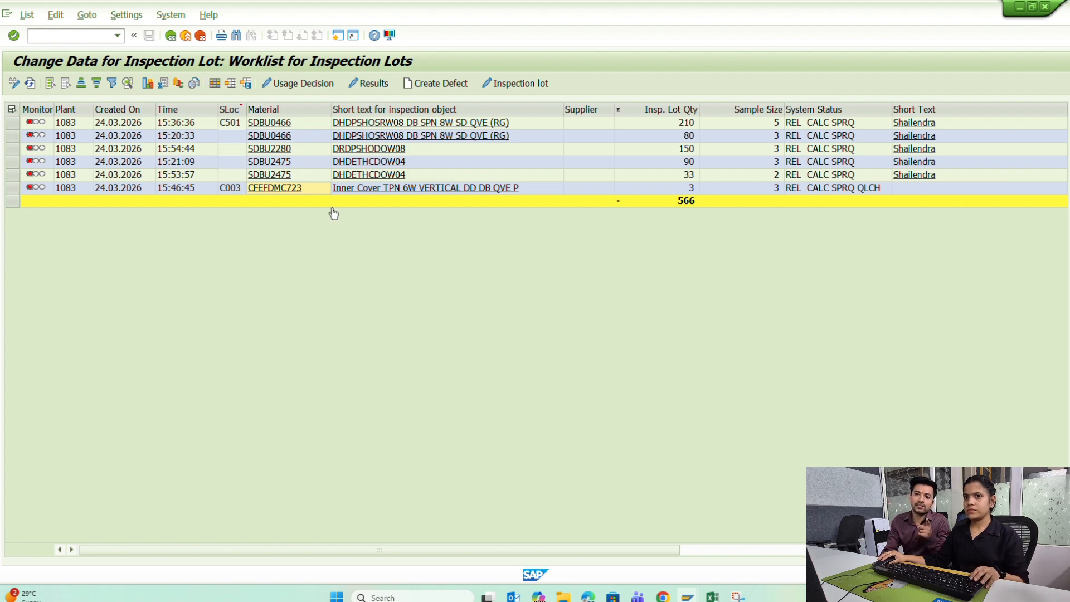
- Open the inspection lot of material CFEFDMC723 from the worklist for changing
click(64, 188)
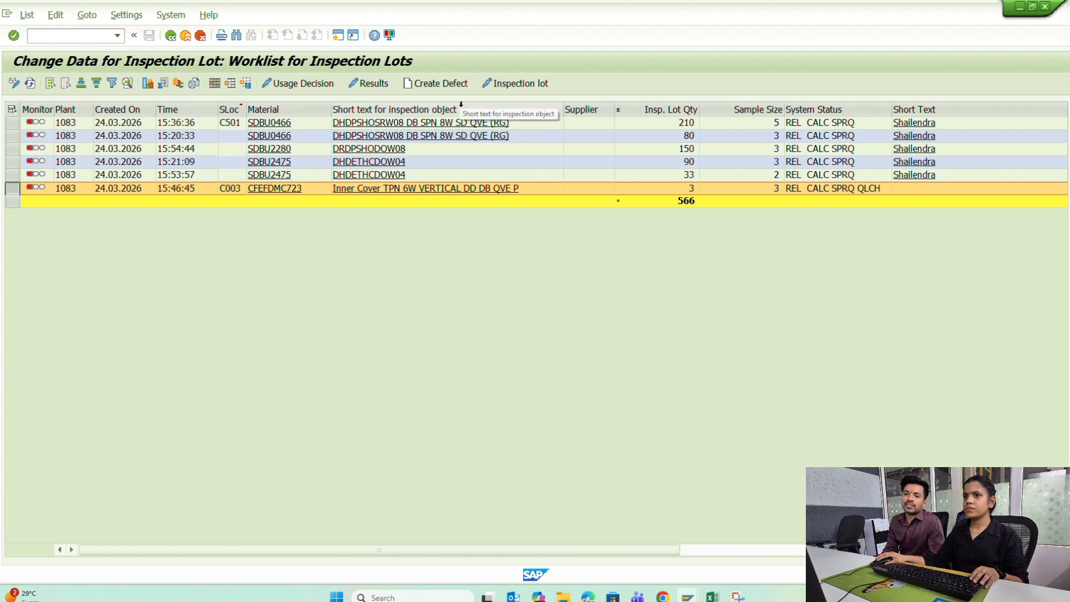
click(543, 85)
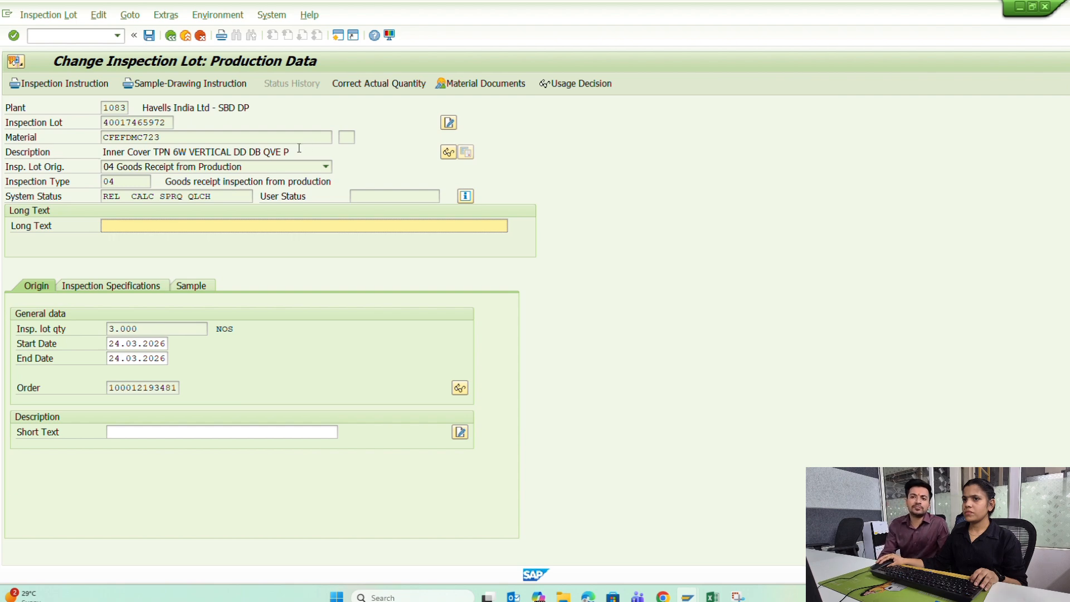
click(200, 224)
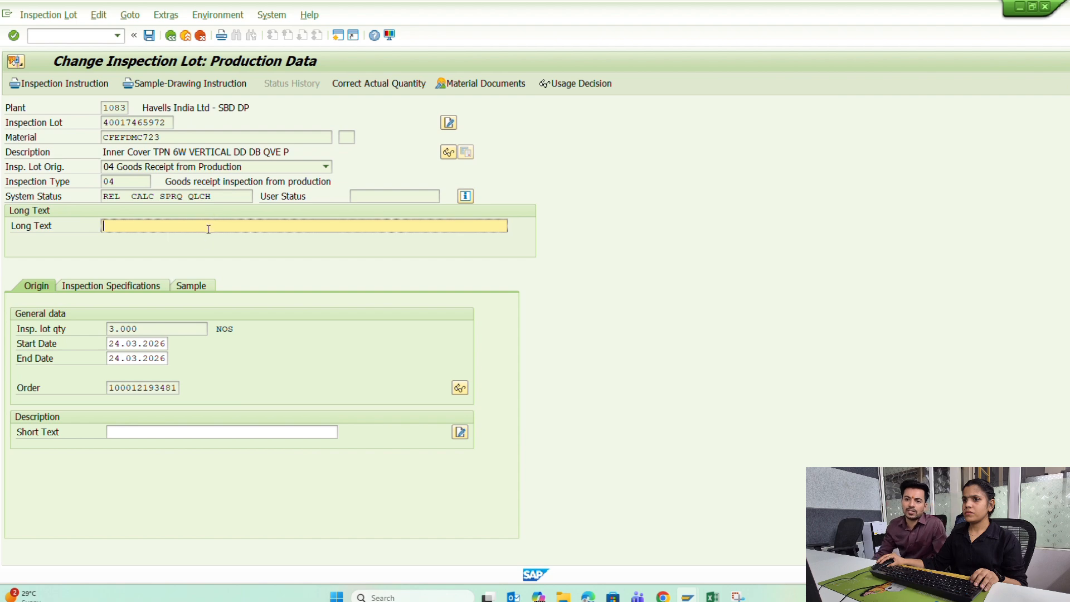
- Enter the responsible person's name as the inspection lot's short text
click(234, 430)
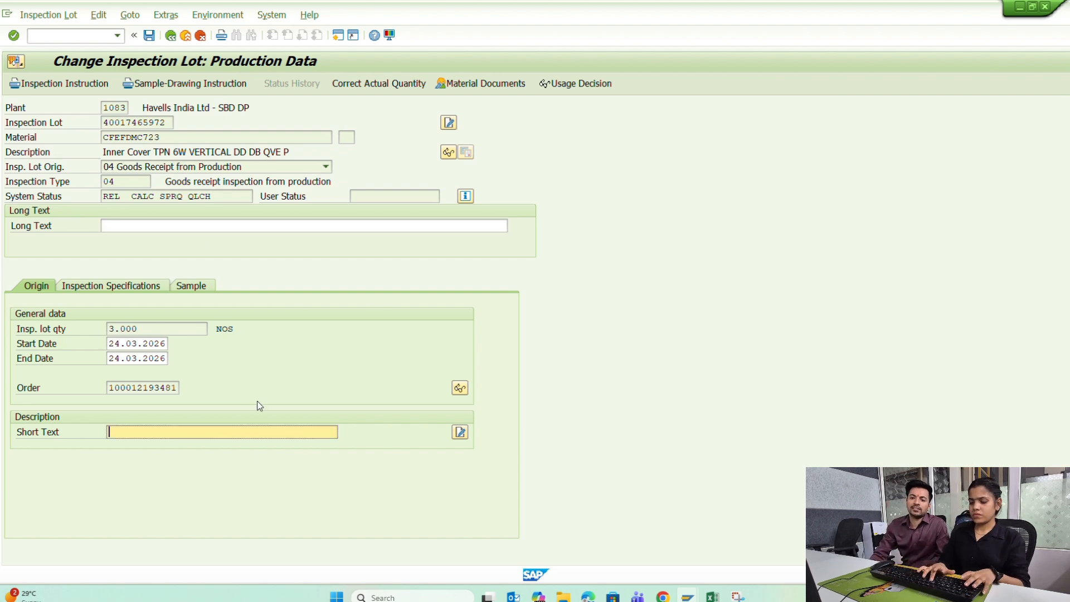
text(sni)
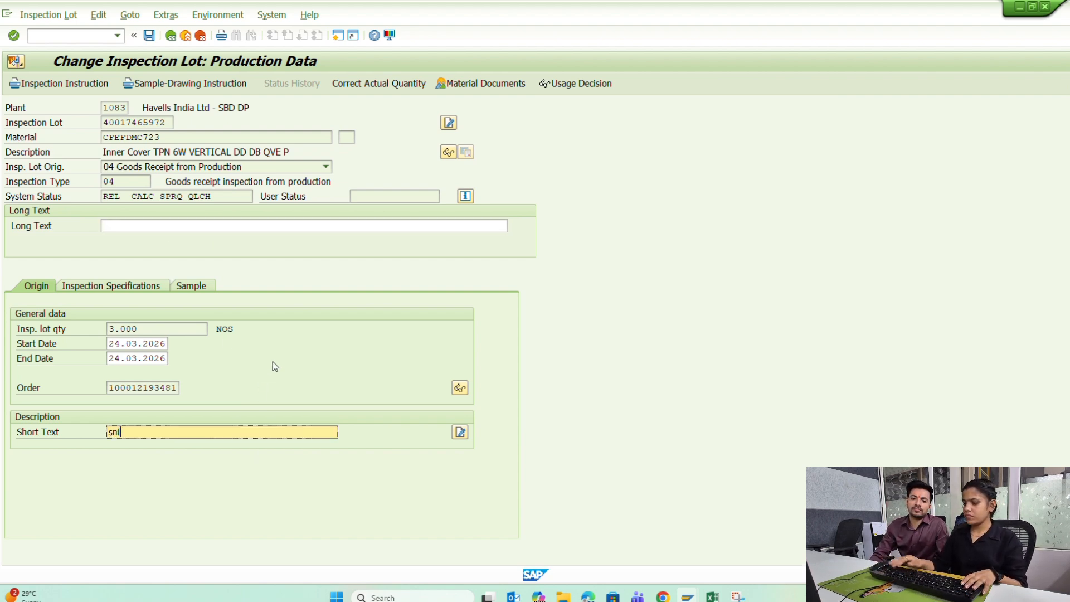
text(l)
key(BackSpace)
key(BackSpace)
key(BackSpace)
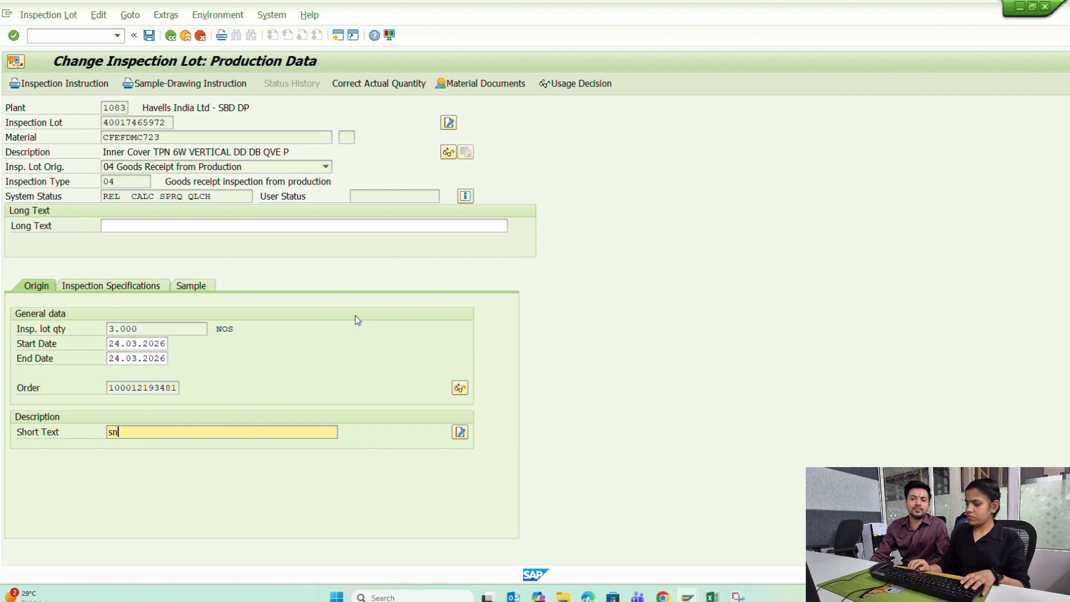
key(Down)
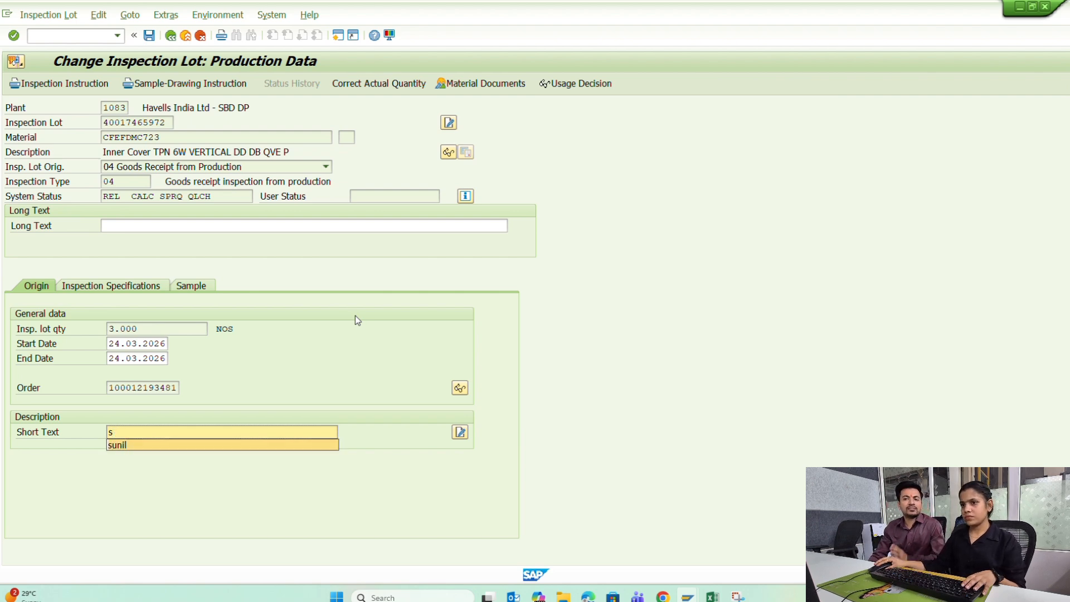
key(Return)
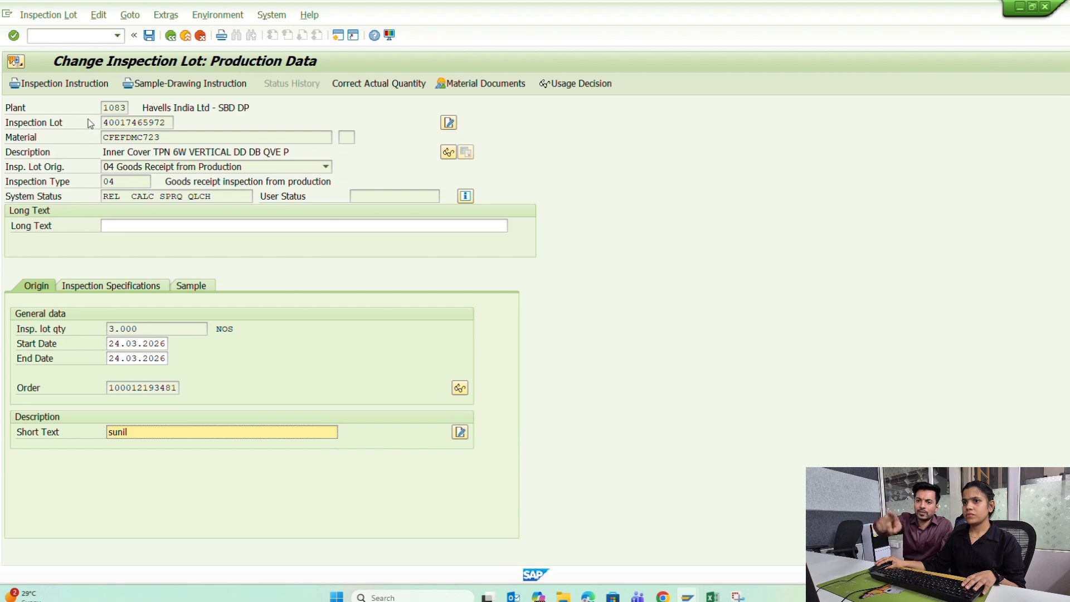
- Check the inspection specifications assigned to the lot and save the changed inspection lot
click(128, 286)
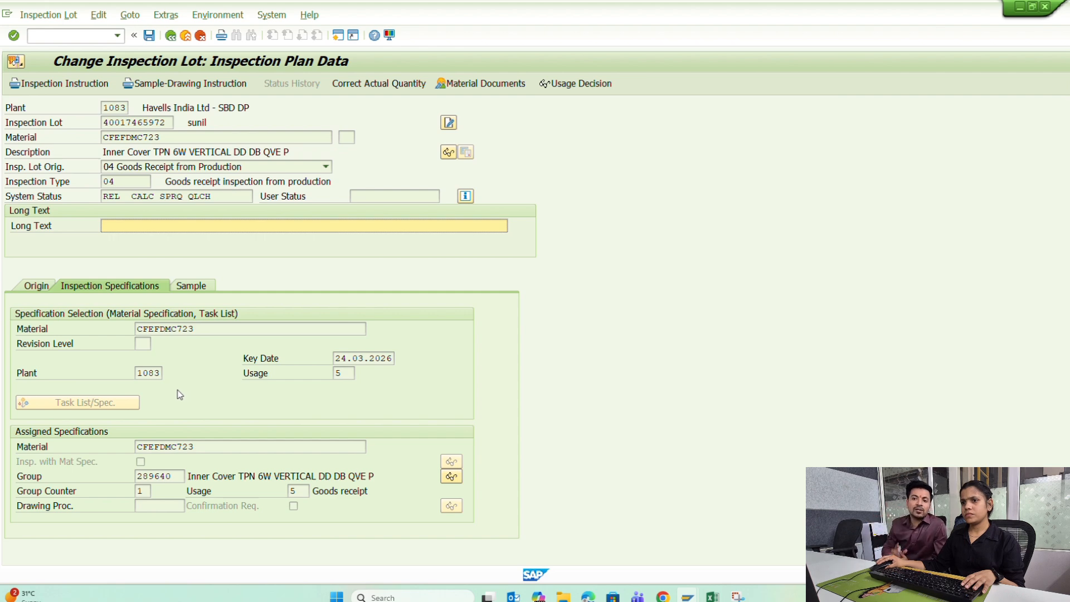
click(130, 407)
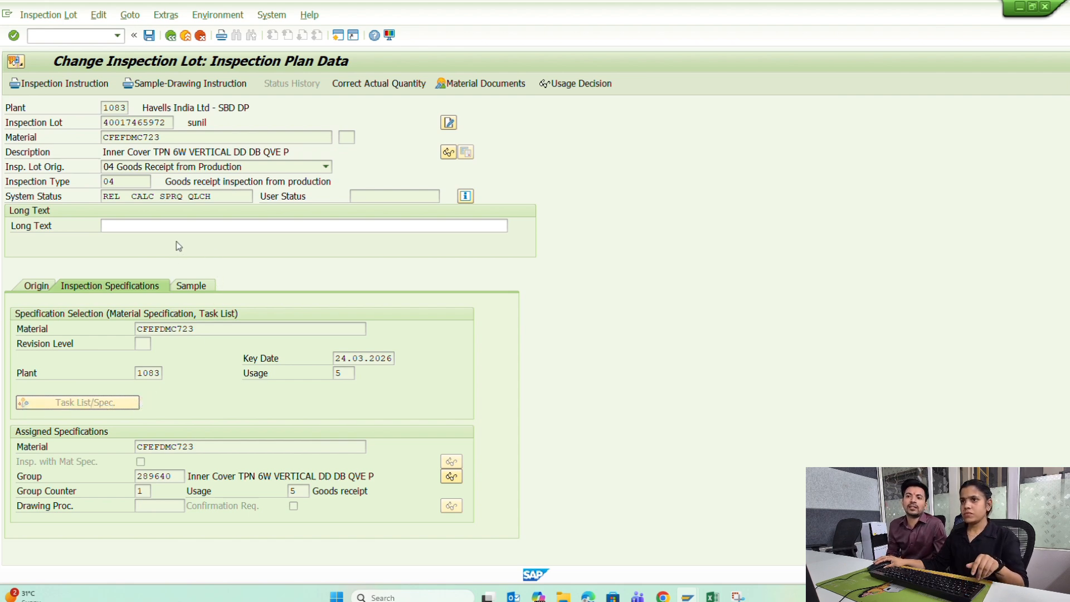
key(ctrl+s)
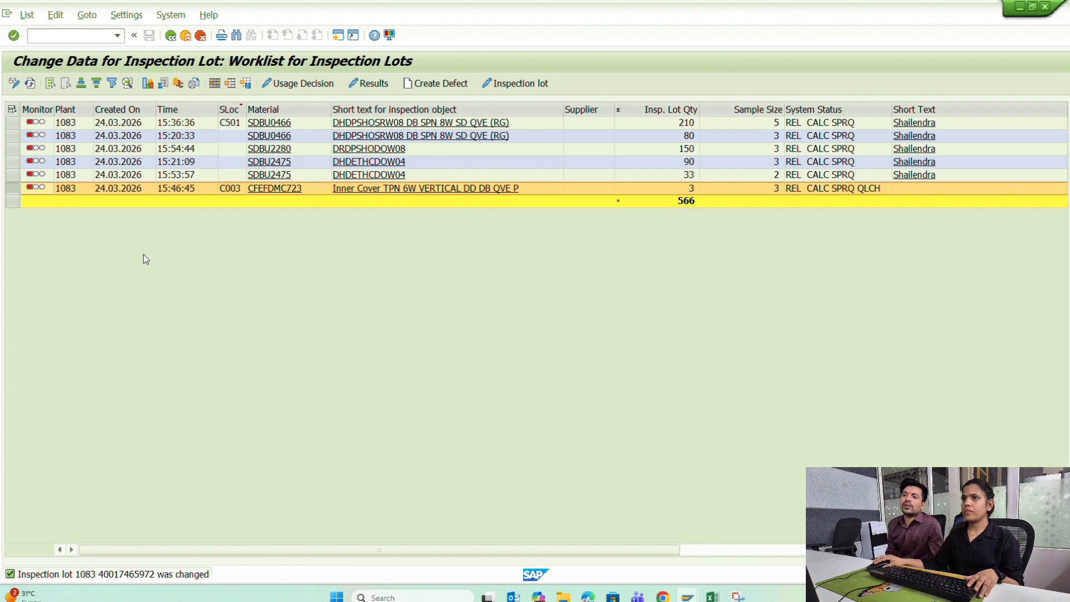
- View the characteristics in the lot's usage decision and return to the worklist
click(293, 83)
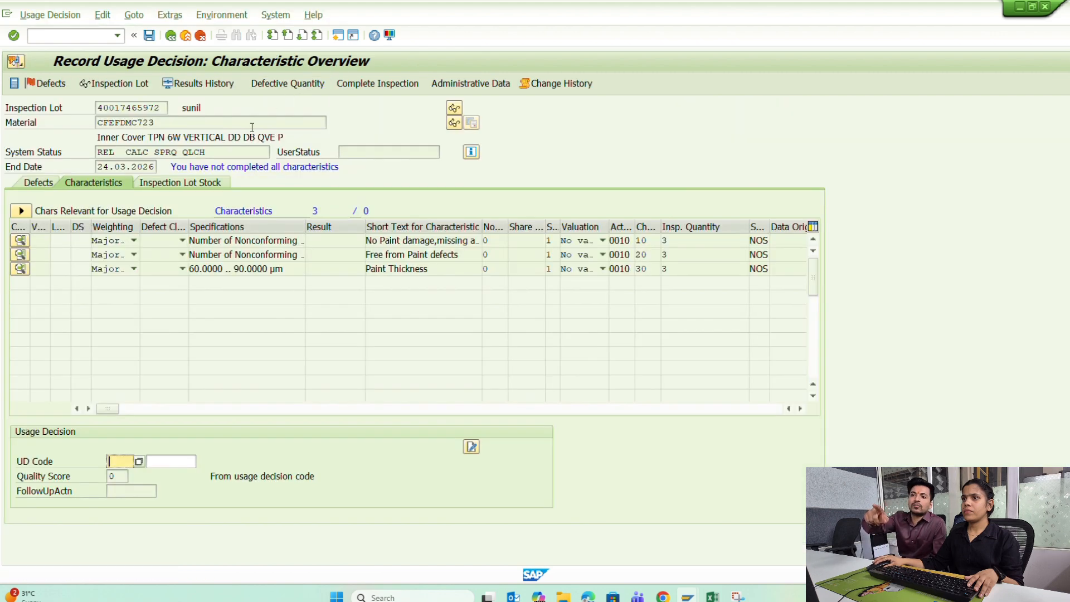
click(175, 41)
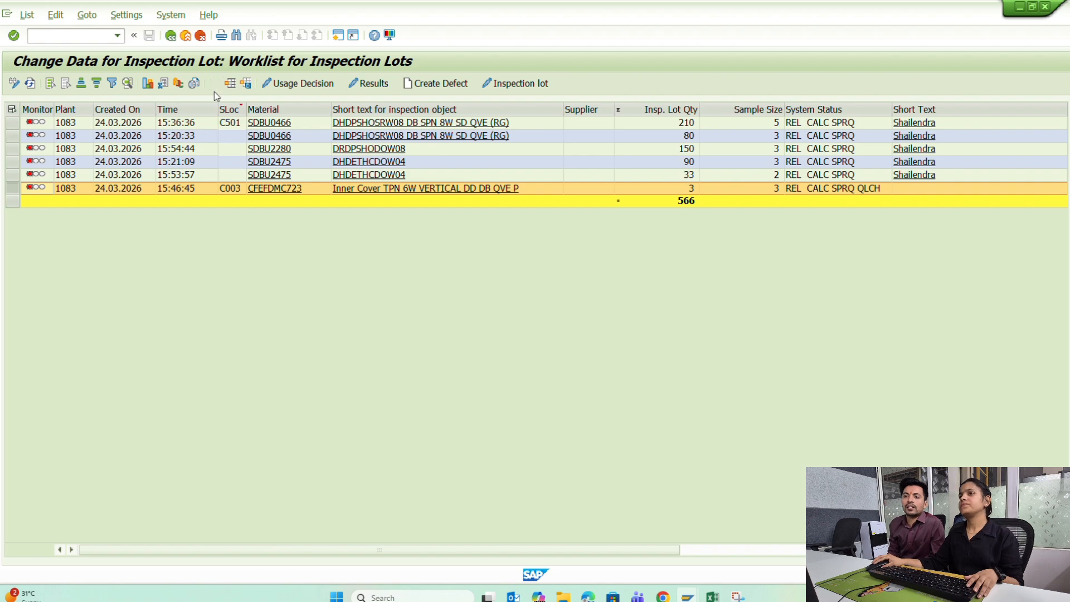
- Open results recording for the CFEFDMC723 lot and record 0 for both the paint damage and the Free from Paint defects characteristics
click(388, 88)
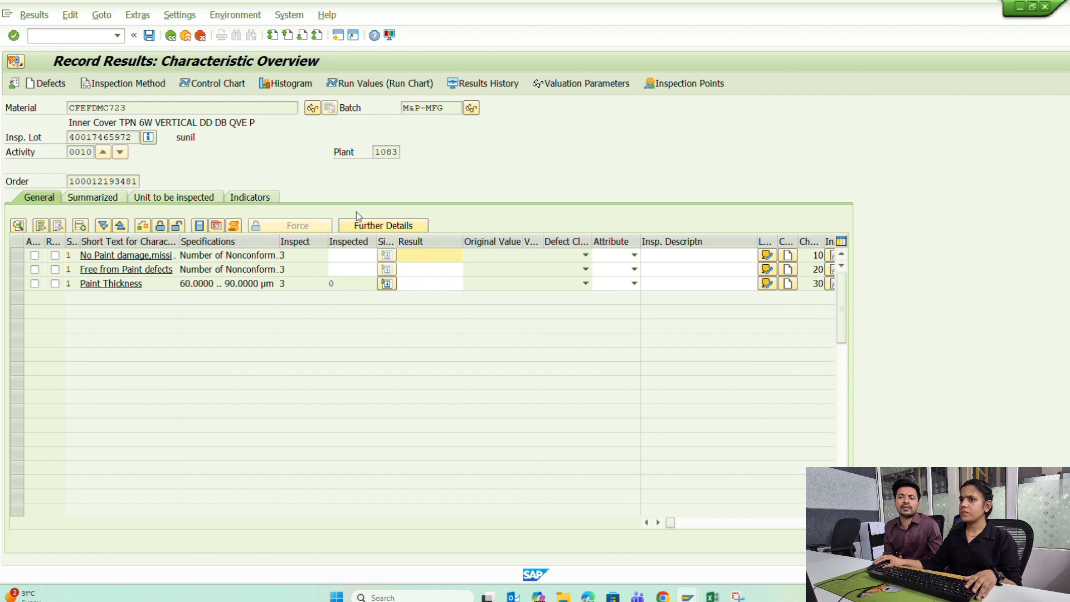
click(359, 255)
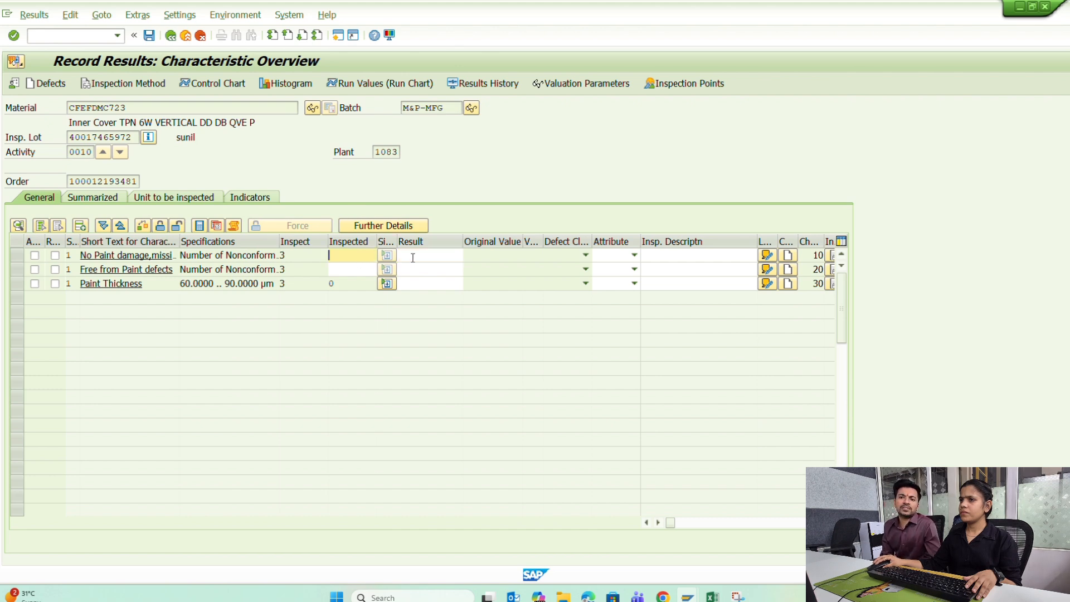
key(Tab)
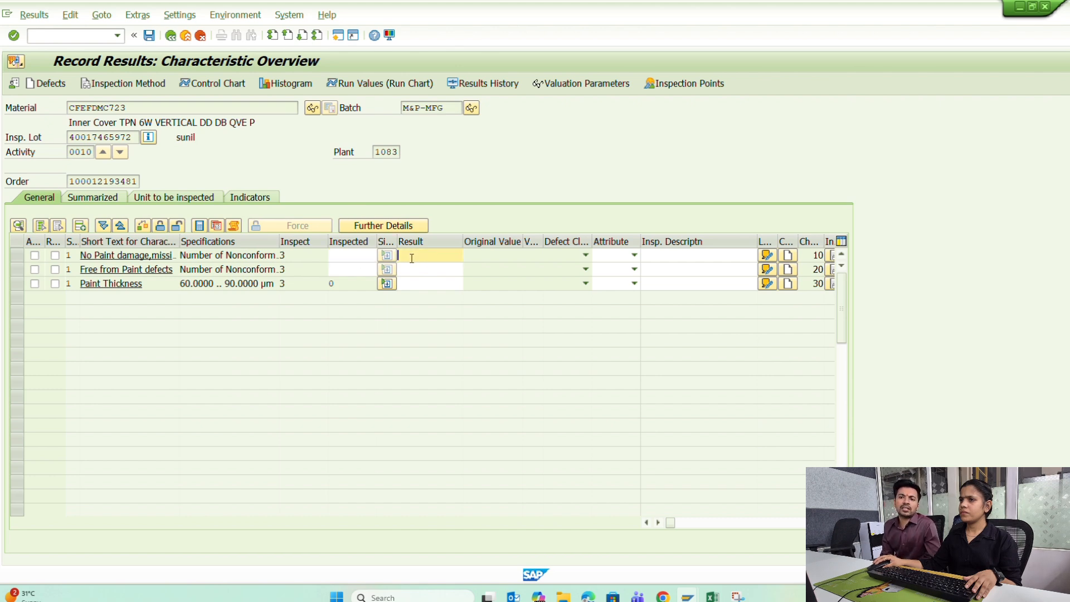
click(370, 257)
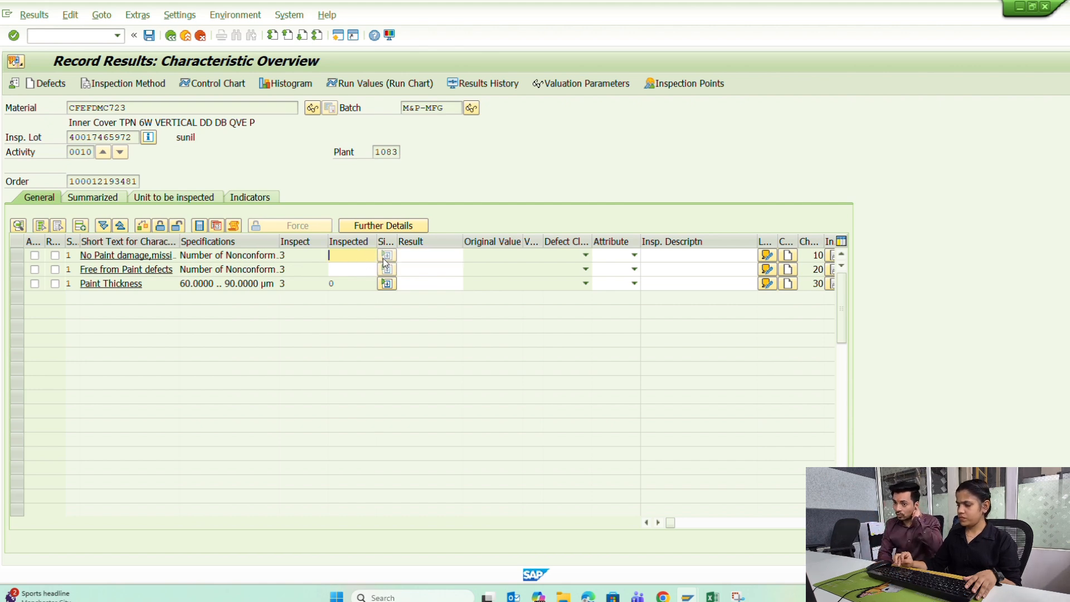
click(456, 253)
text(0)
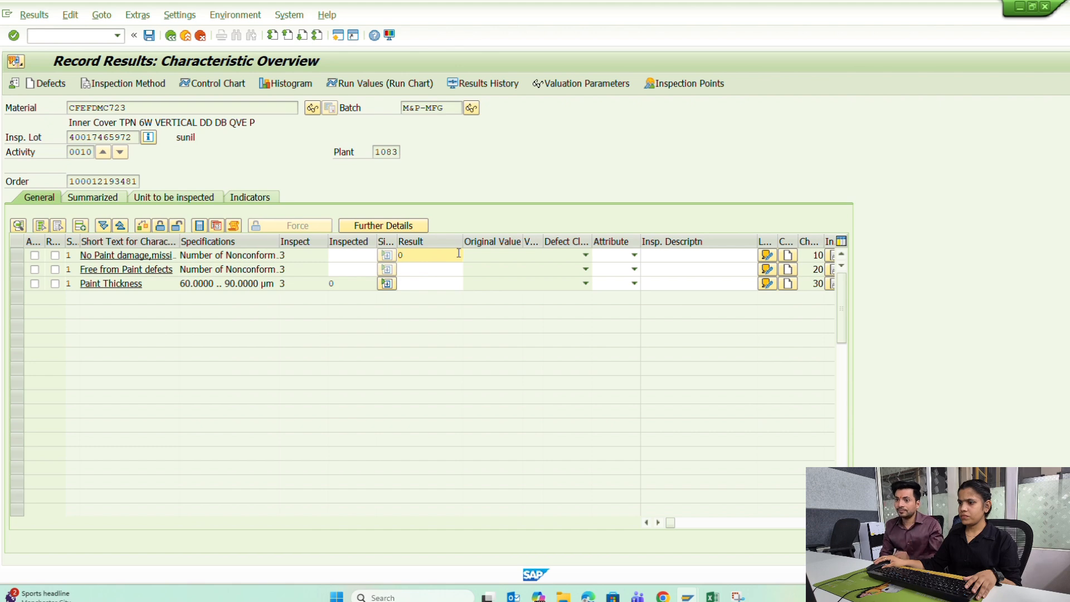
key(Return)
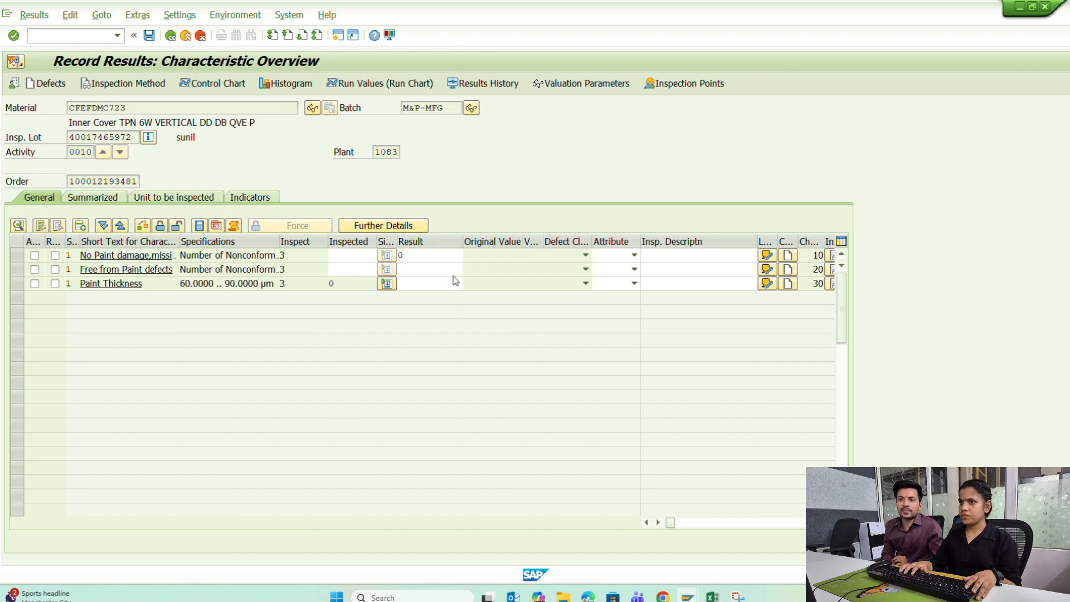
key(Return)
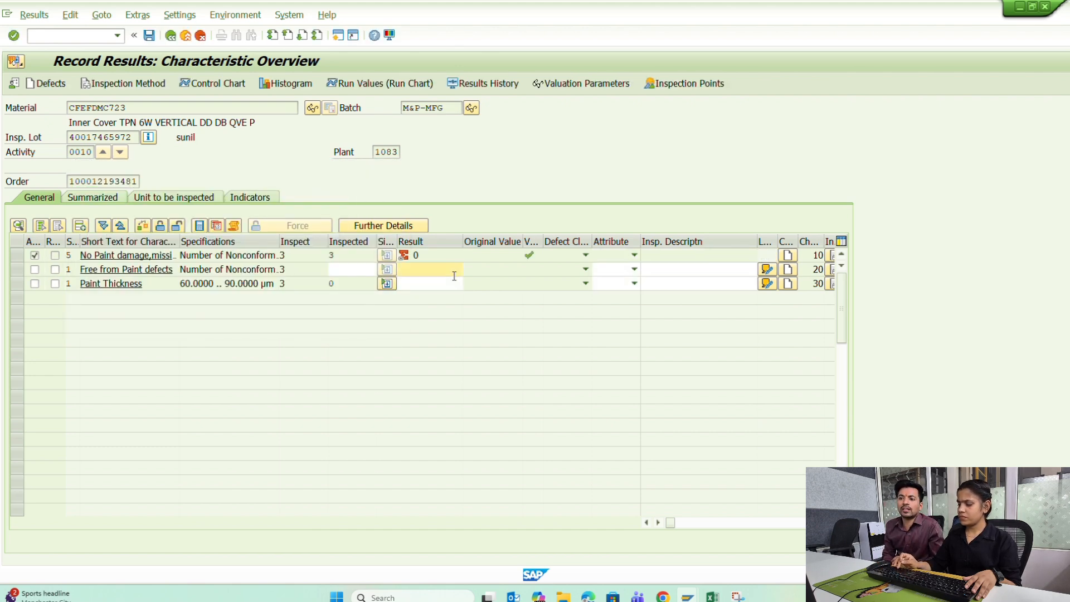
text(0)
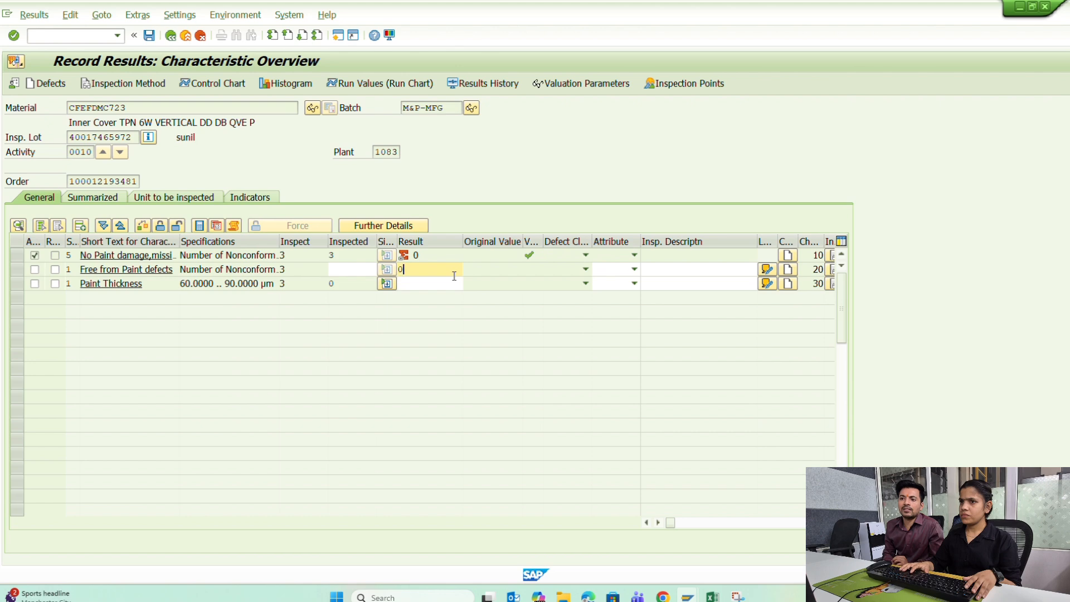
key(Return)
key(Return)
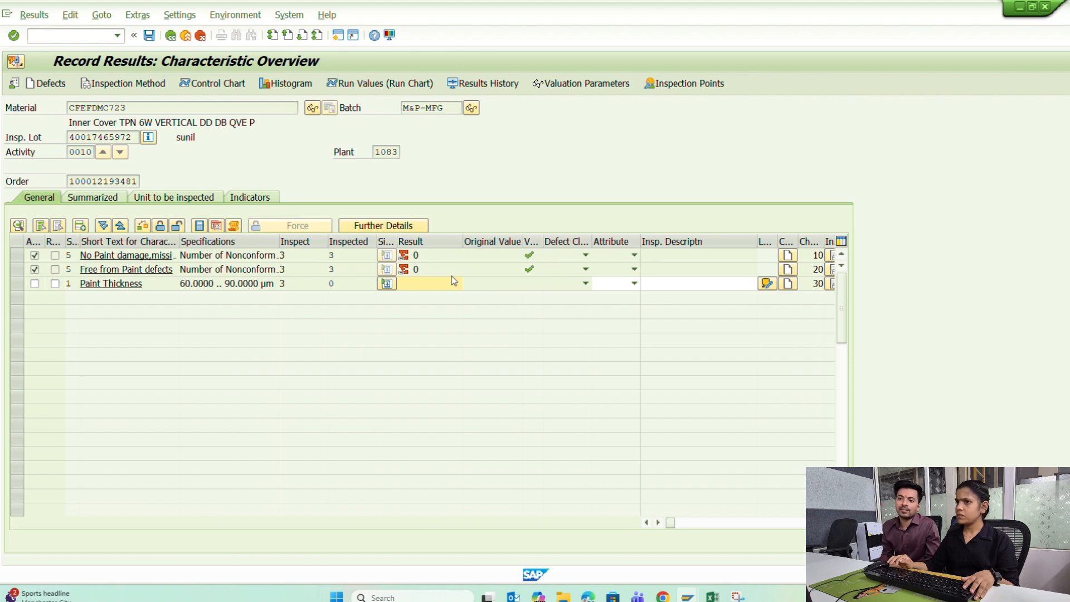
- Record Paint Thickness values of 70, 75 and 78, accept the manual valuation, and save the results
text(70)
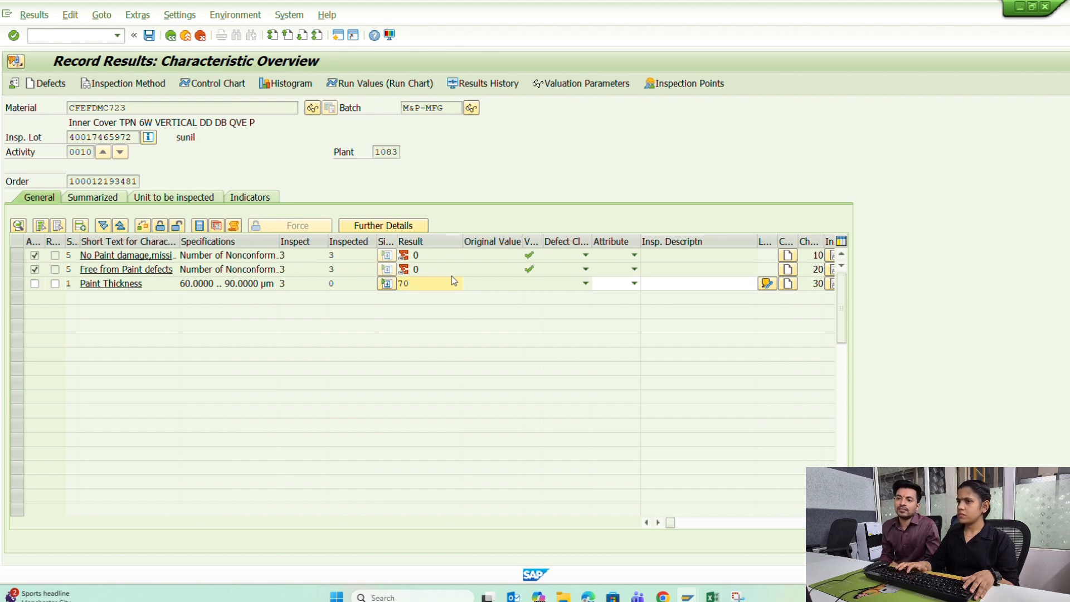
key(Return)
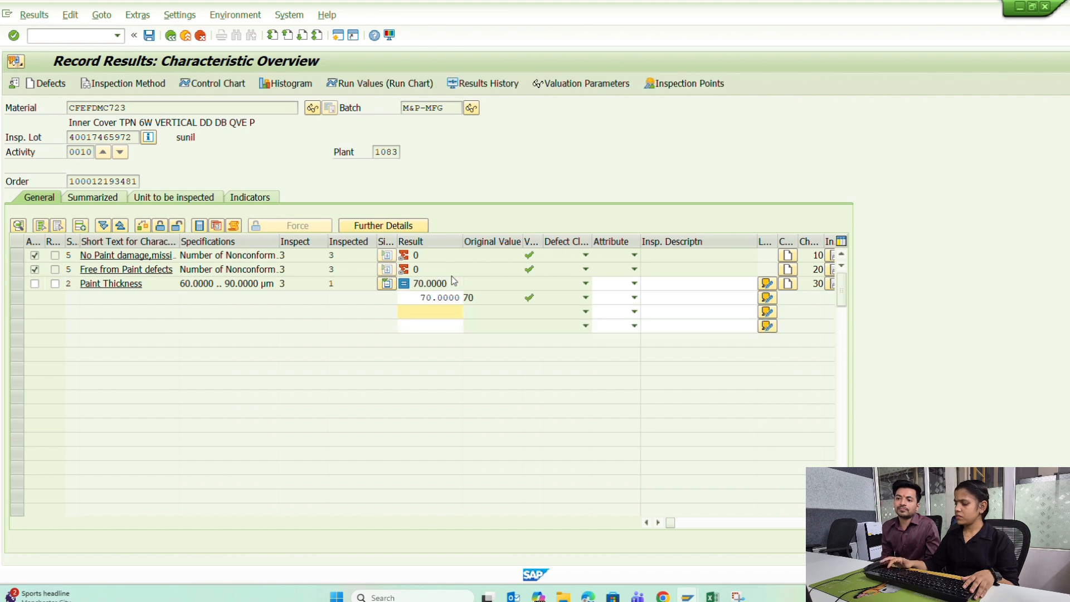
text(75)
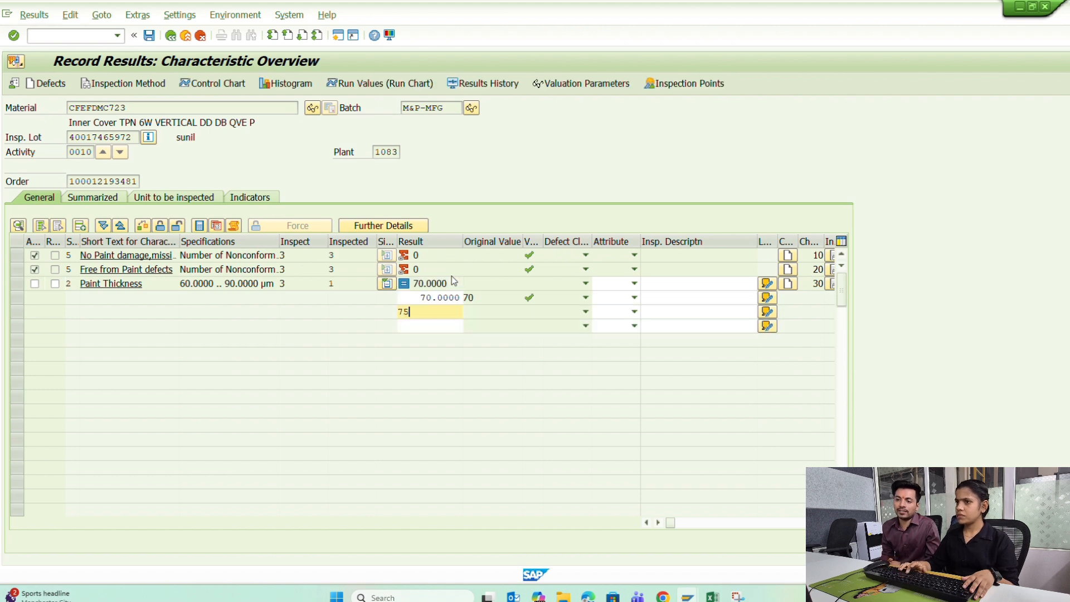
key(Return)
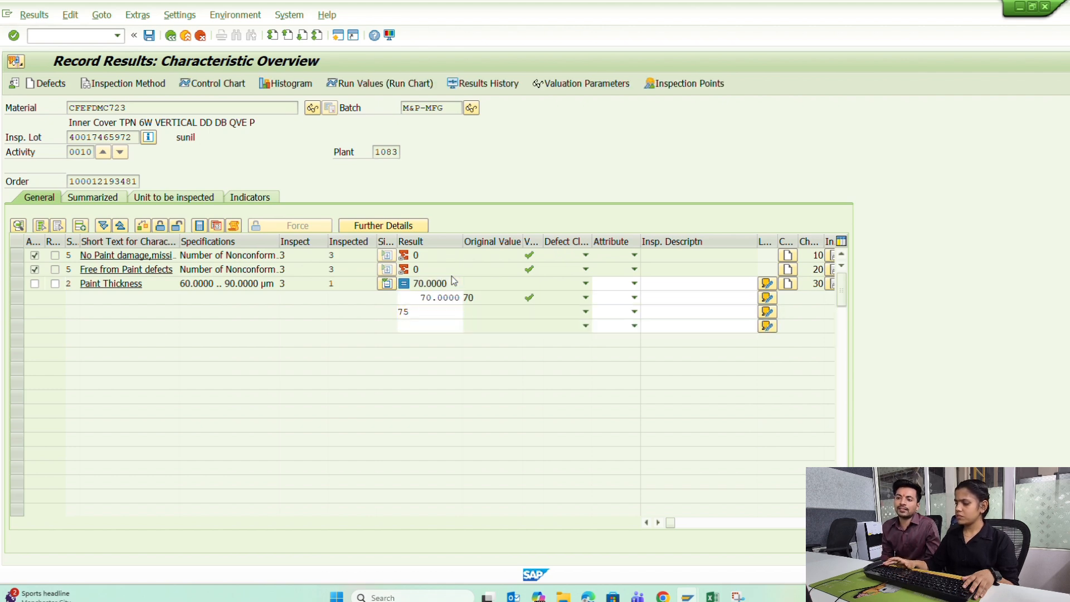
text(73)
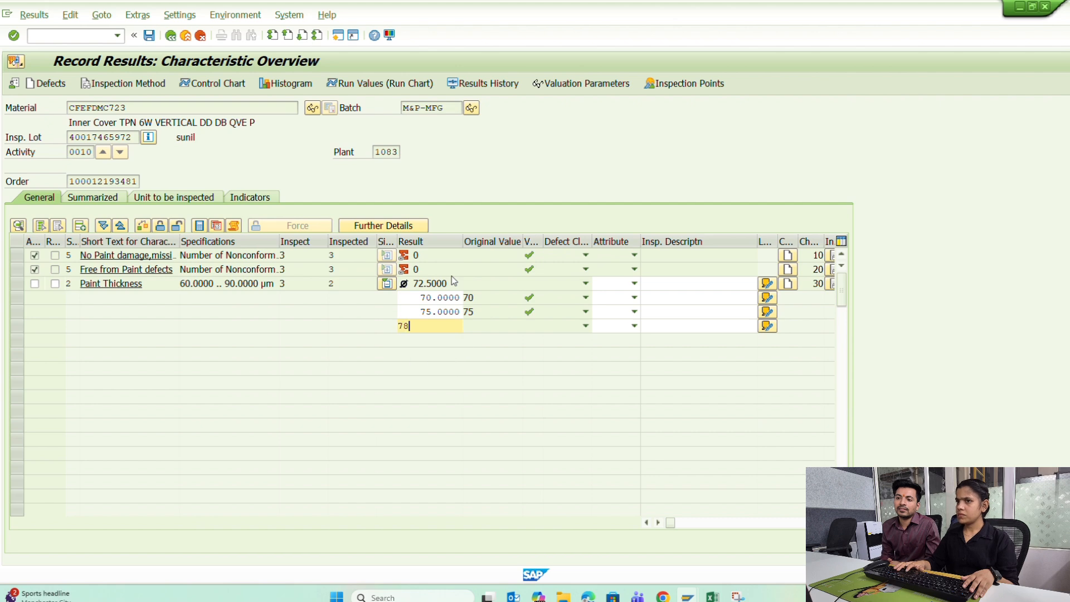
key(Return)
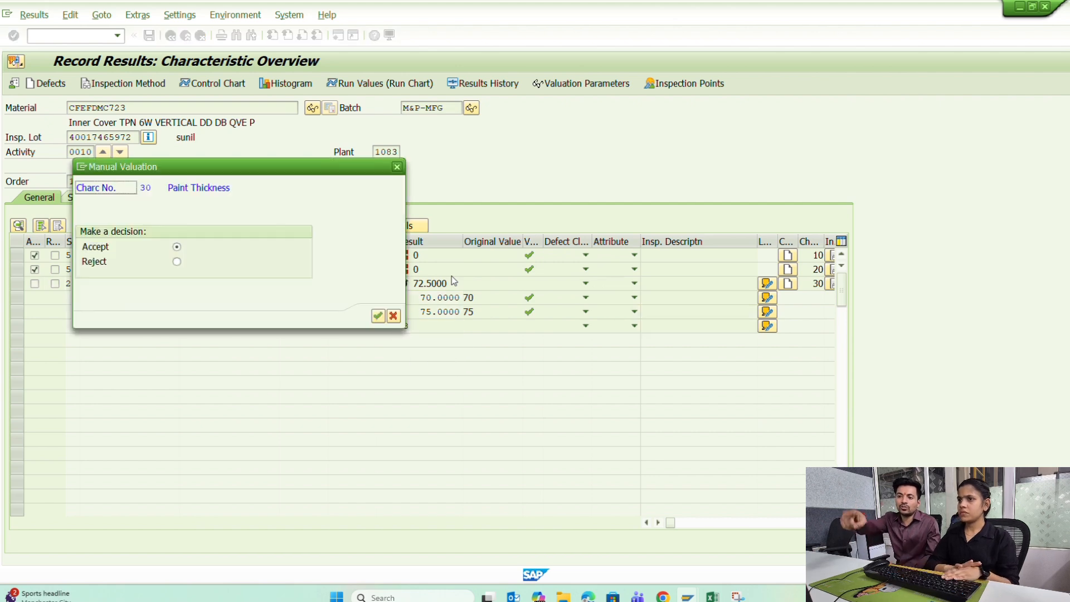
key(Return)
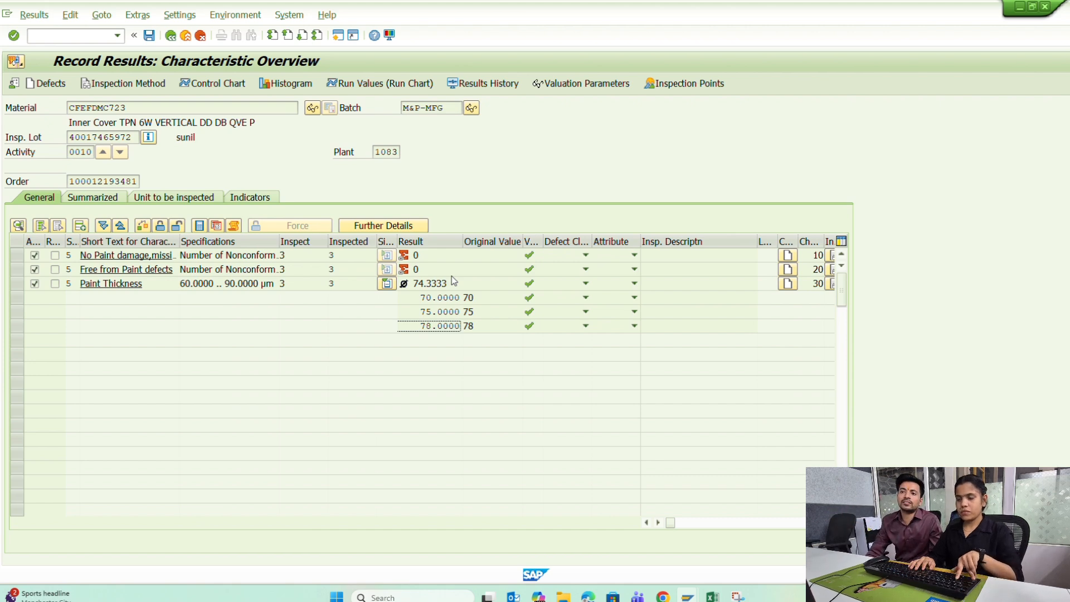
key(ctrl+s)
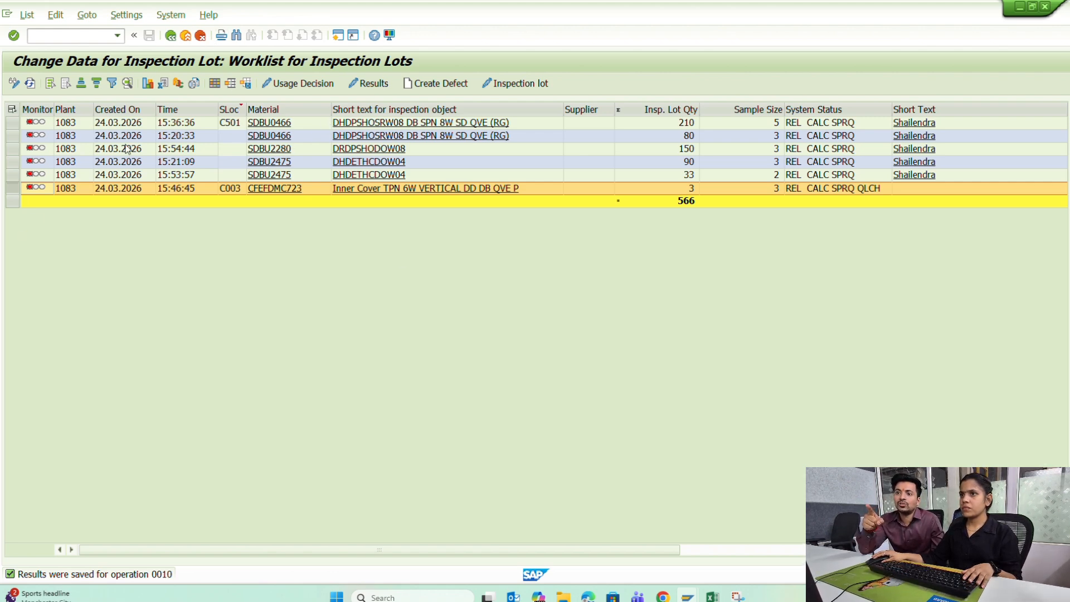
- Record and save usage decision code A0 for the CFEFDMC723 lot, and refresh the worklist
click(294, 84)
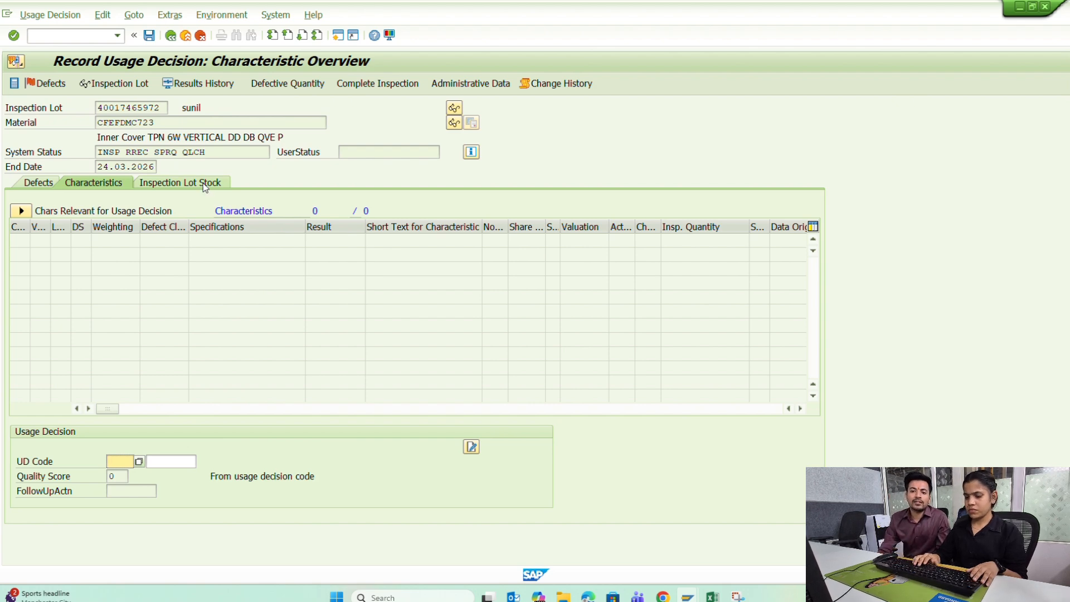
text(a)
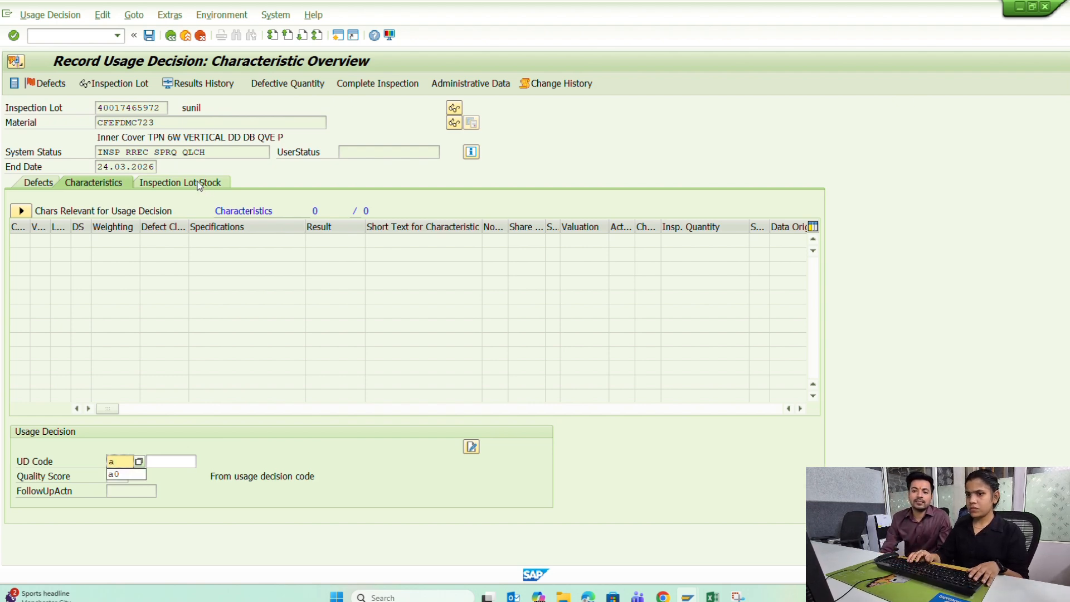
text(0)
key(Return)
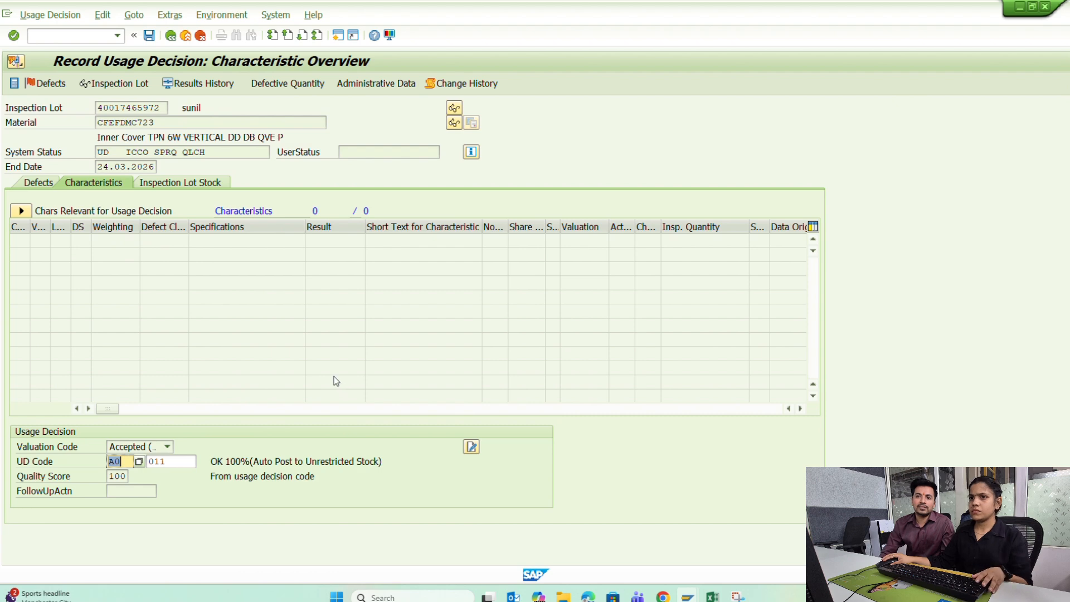
key(ctrl+s)
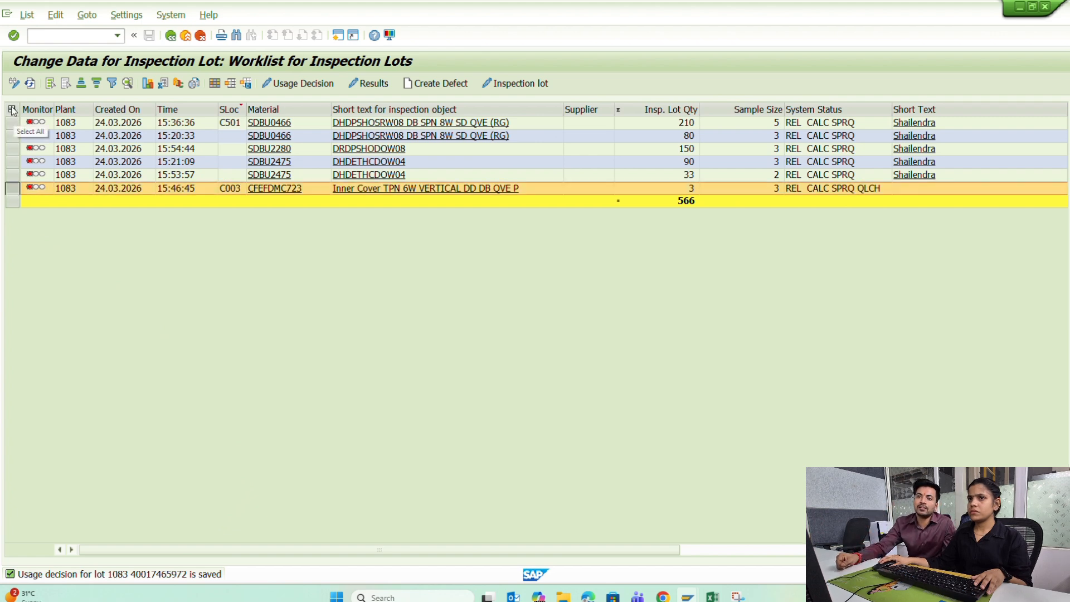
click(31, 83)
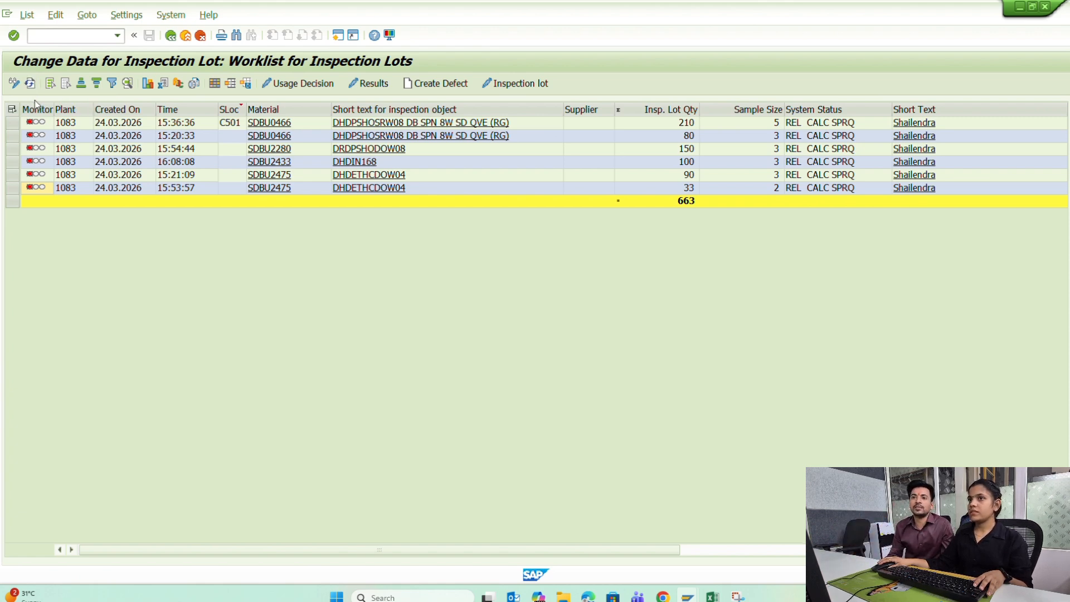
- Leave the inspection lot worklist and display the MMBE stock overview of material CFEFDMC723 in plant 1083
click(170, 36)
click(171, 35)
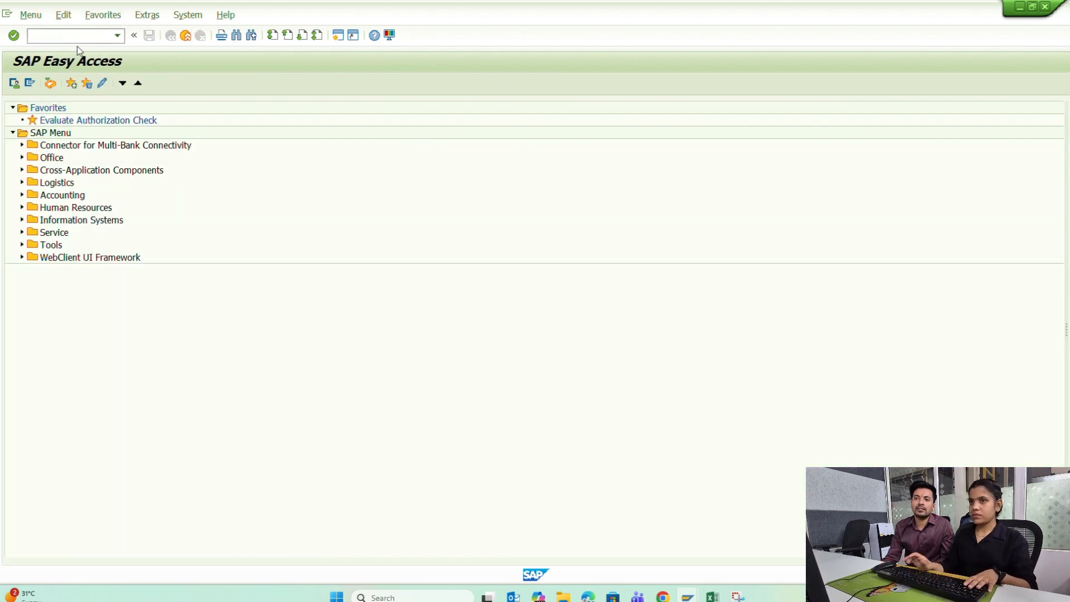
text(mmbe)
key(Return)
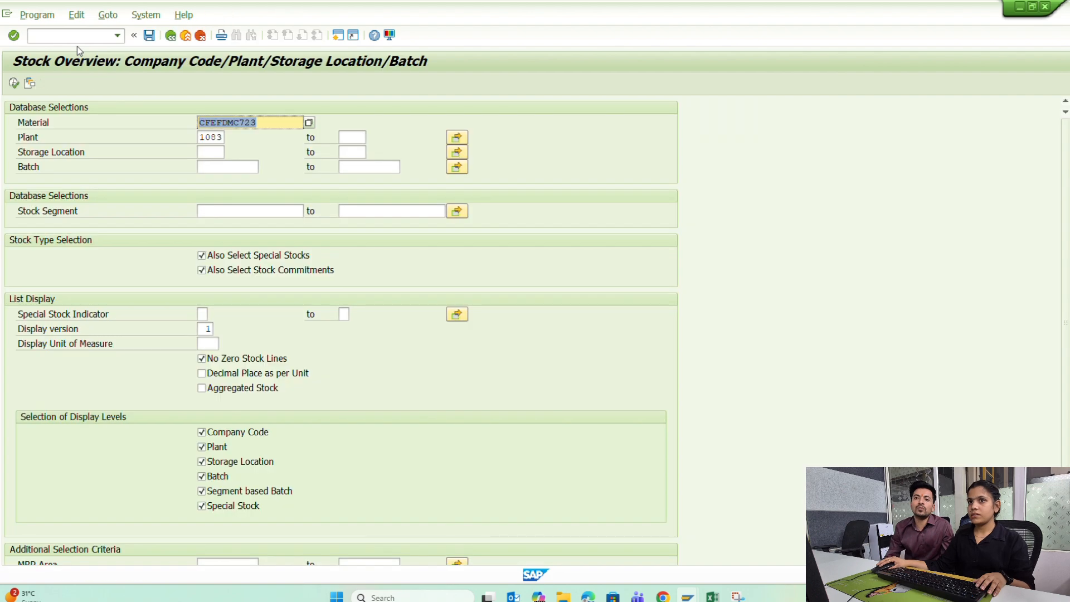
click(14, 84)
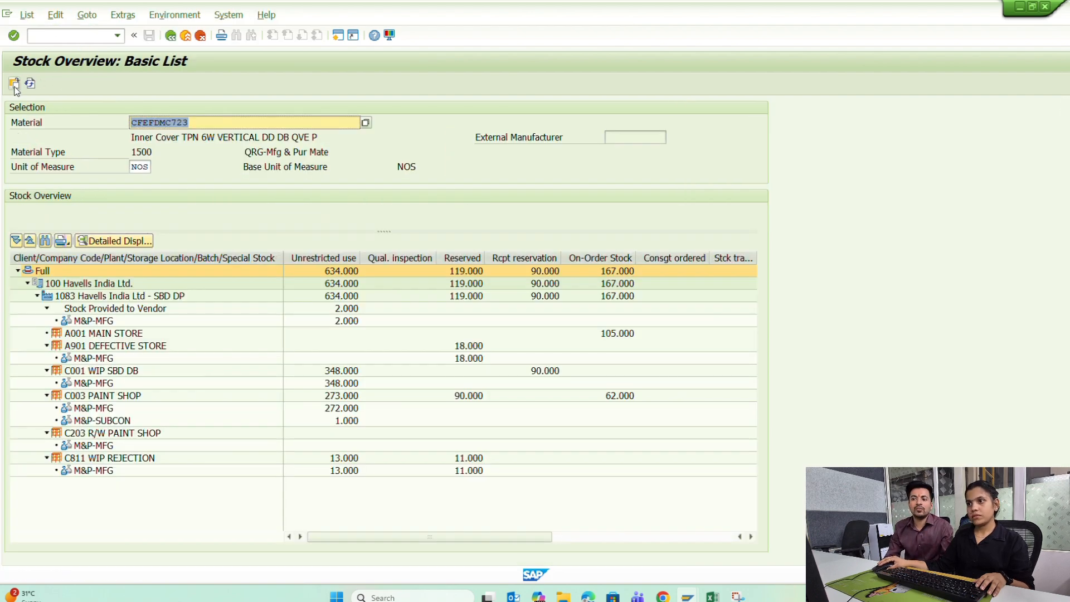
- Check the quality inspection stock at plant 1083 and its storage locations C001 and C003
click(411, 283)
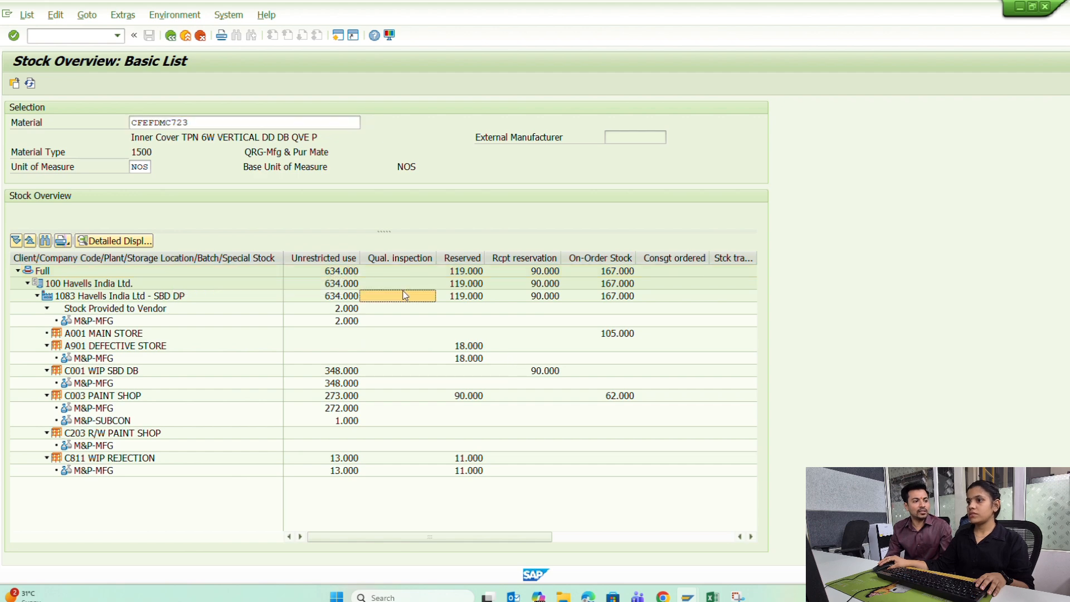
click(434, 408)
click(442, 396)
click(418, 383)
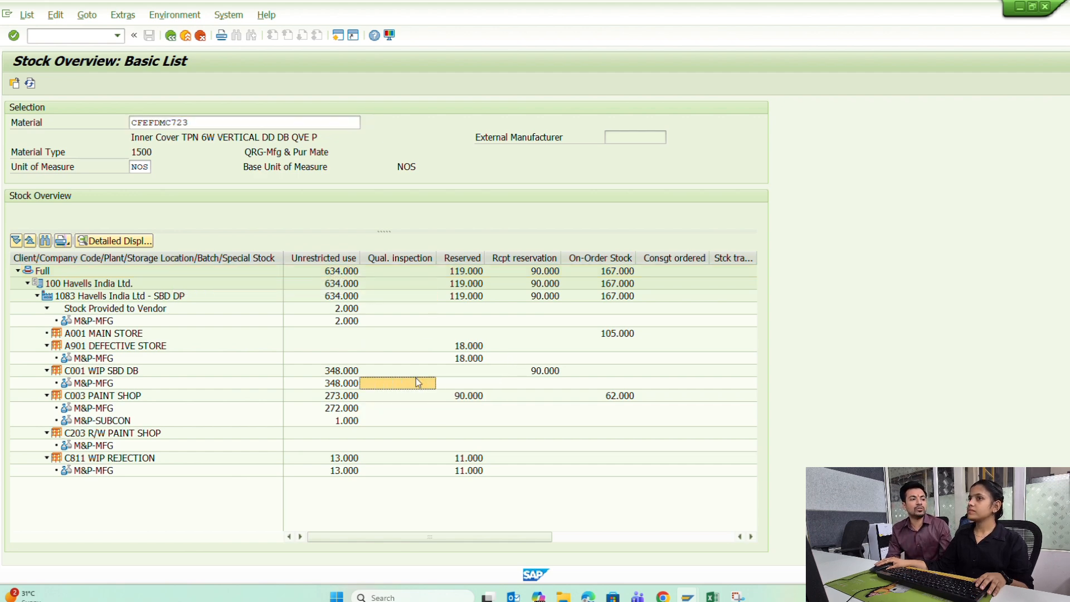